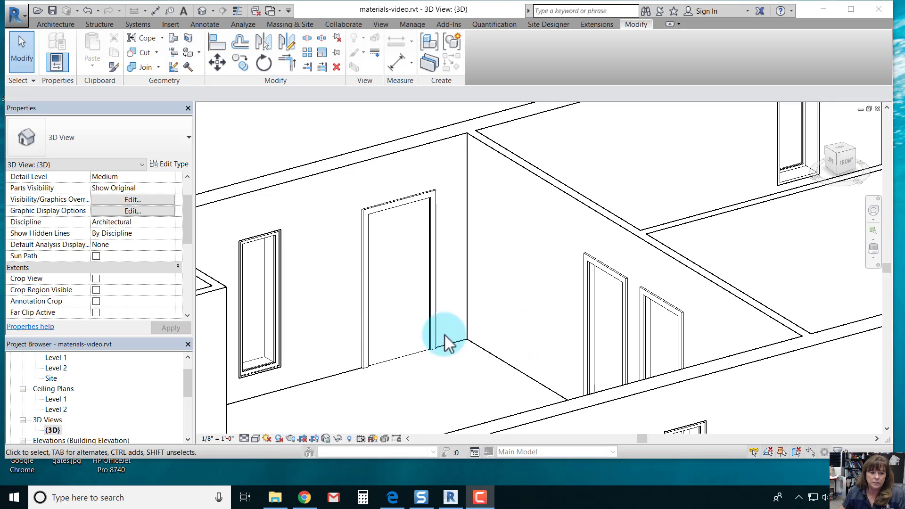
- Set the 3D view's detail level to Fine and its visual style to Realistic
click(244, 438)
click(262, 423)
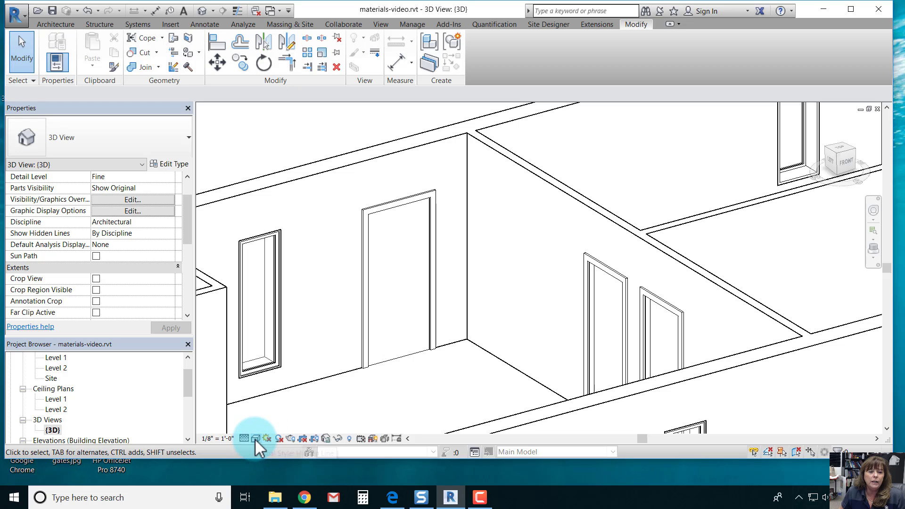
click(255, 438)
click(272, 415)
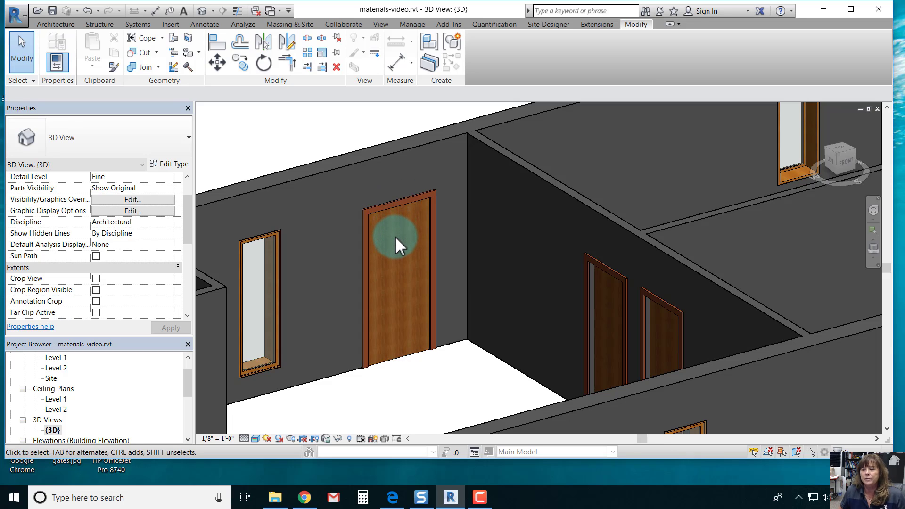
- Open the Door Material of the single-flush 36" x 80" door type and filter the Autodesk Materials library to Wood
click(391, 204)
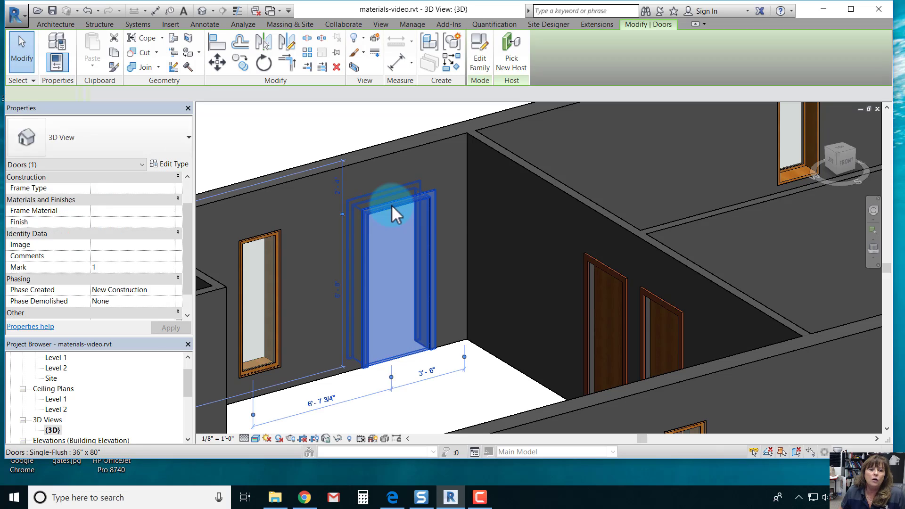
click(169, 164)
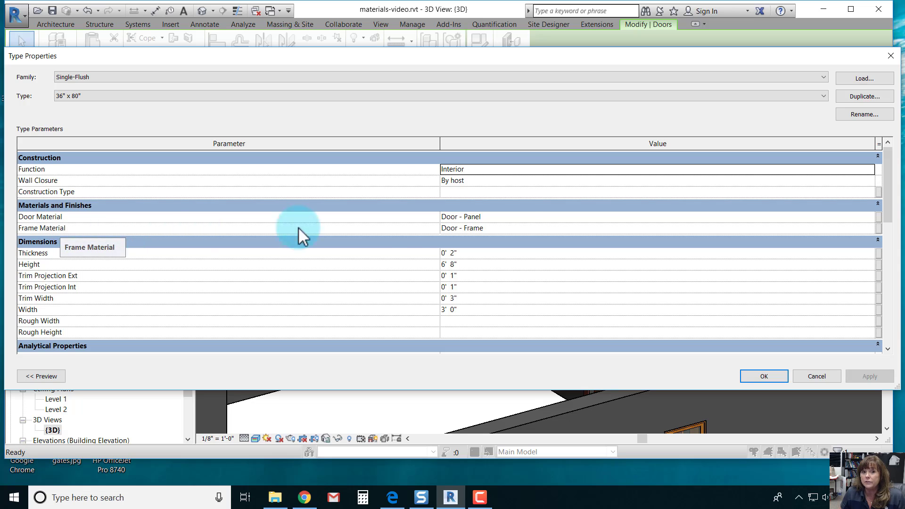
click(518, 216)
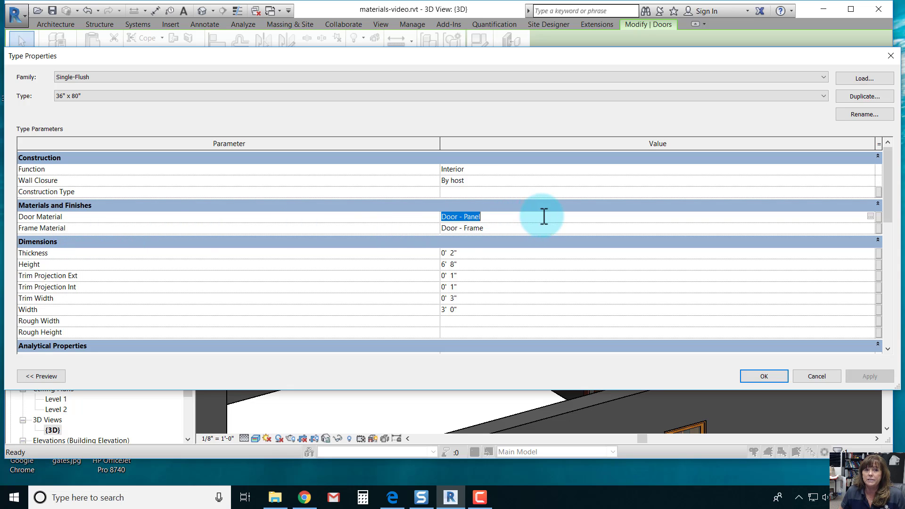
click(869, 216)
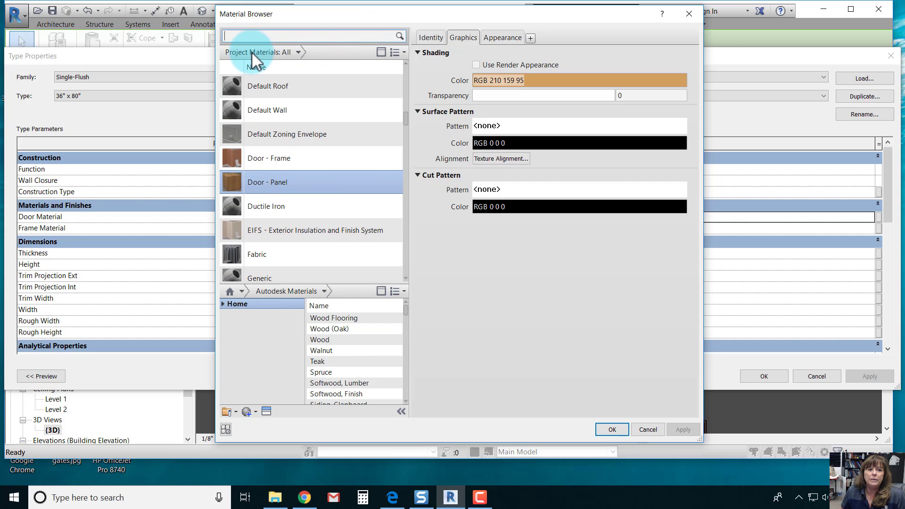
click(306, 295)
click(324, 291)
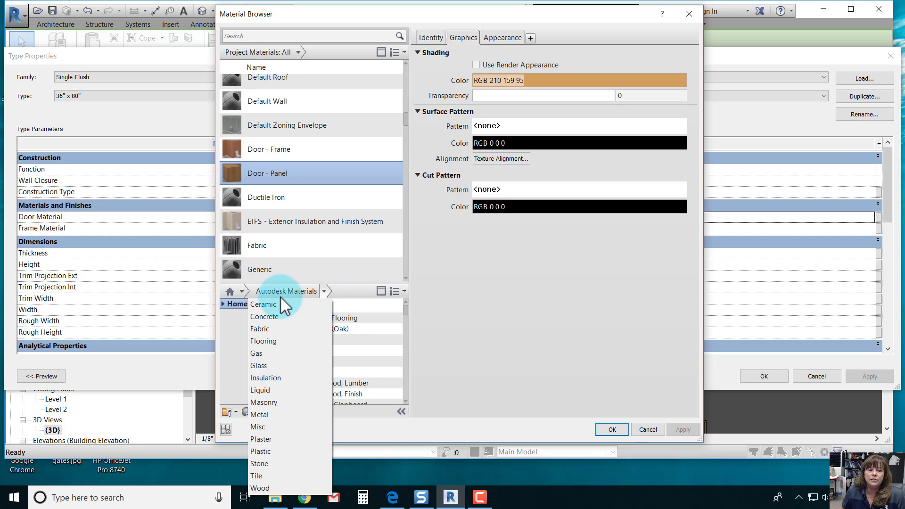
click(281, 298)
click(325, 292)
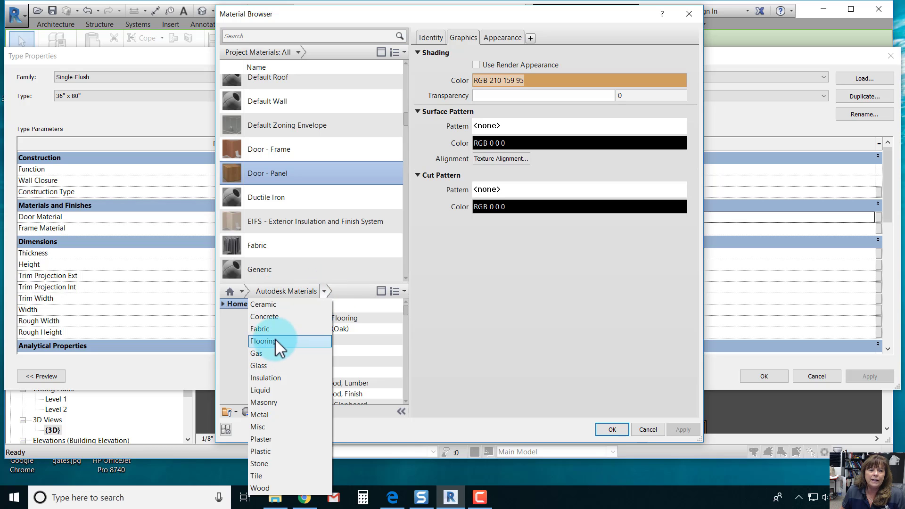
click(261, 488)
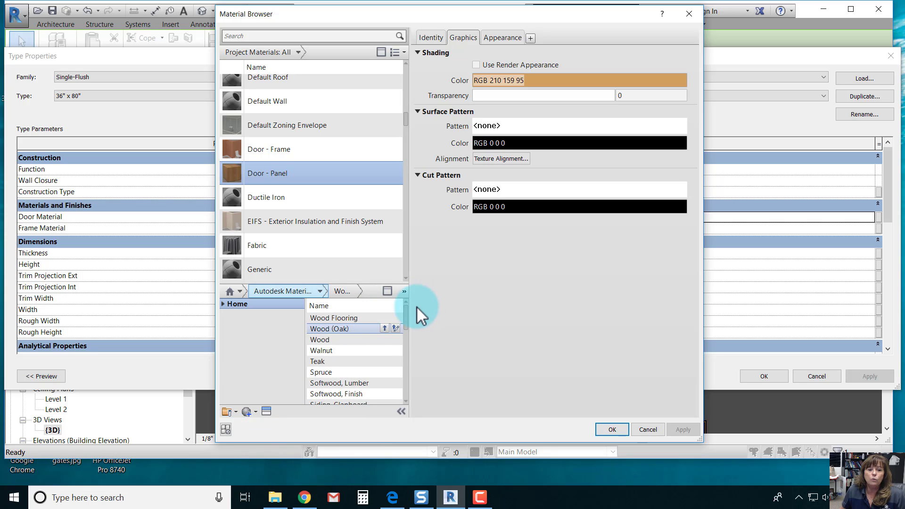
- Preview Mahogany in the wood library, and add Douglas Fir, Oak, White and Oak, Red to the project materials
drag(405, 309, 404, 369)
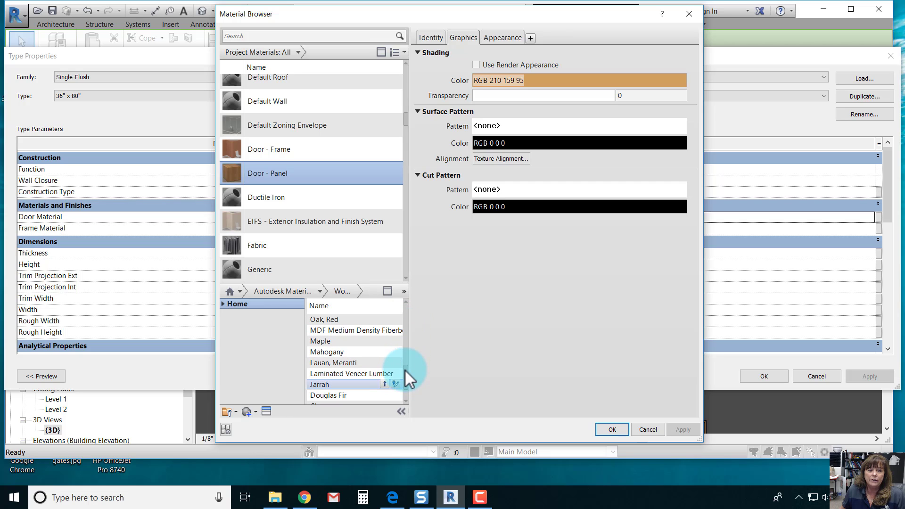
click(329, 353)
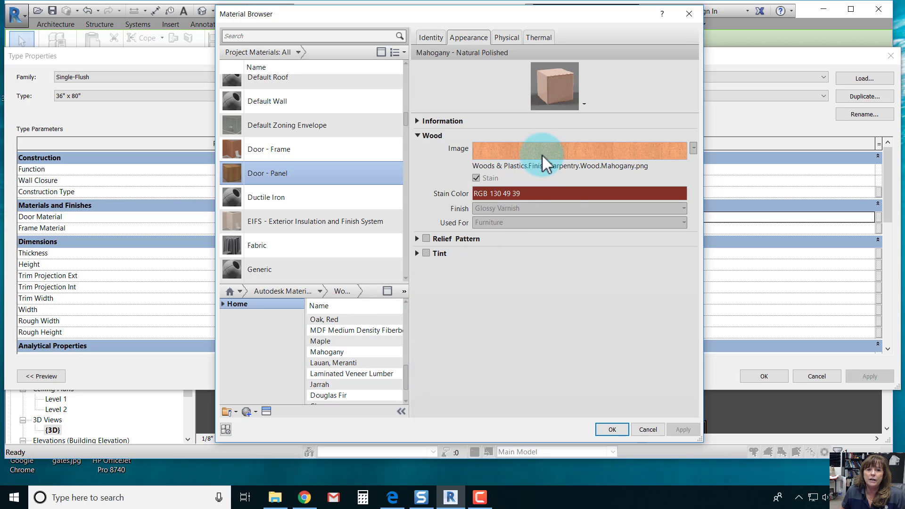
mouse_move(542, 152)
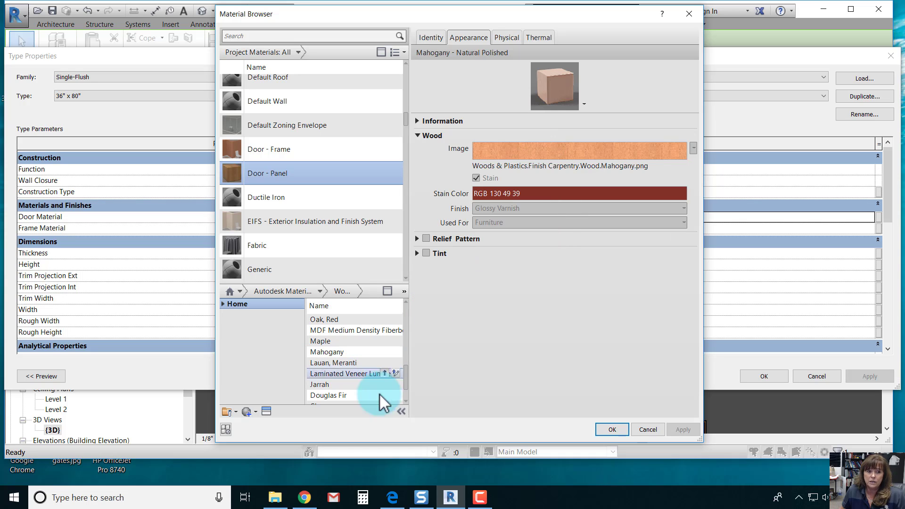
double_click(322, 395)
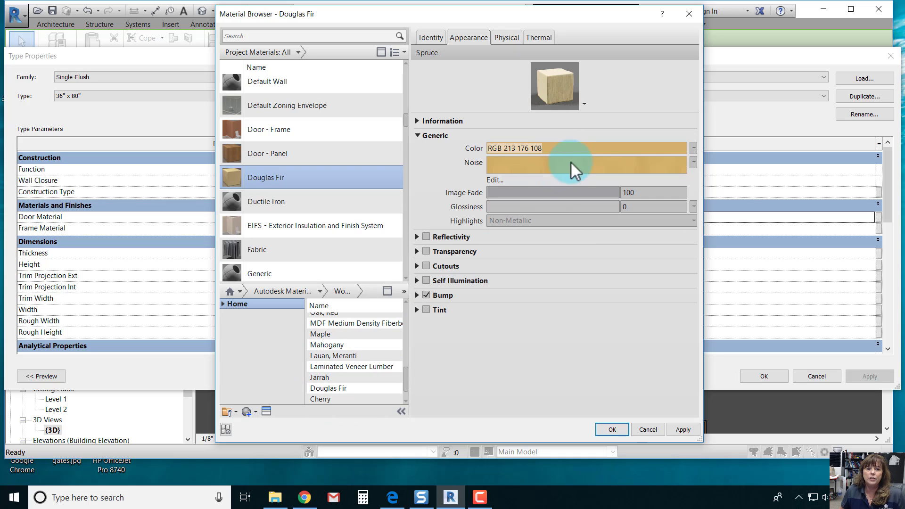
drag(405, 382, 405, 368)
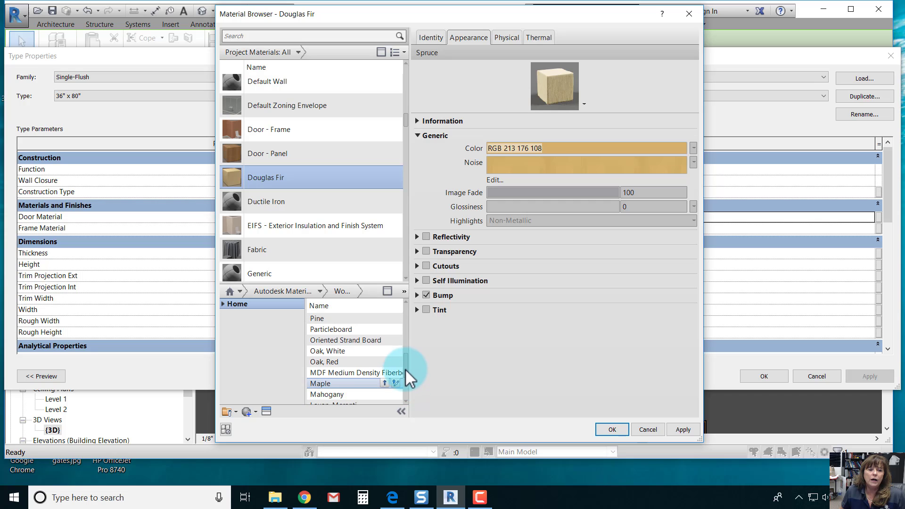
double_click(338, 349)
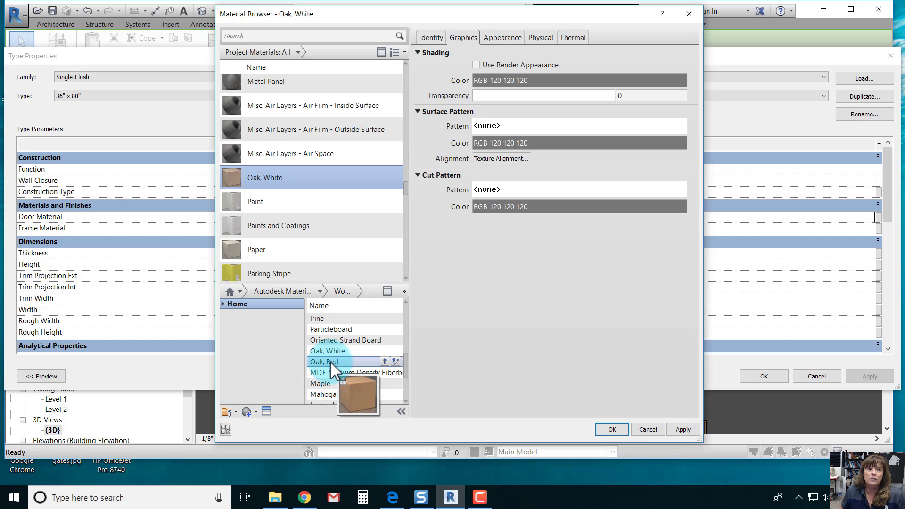
click(492, 35)
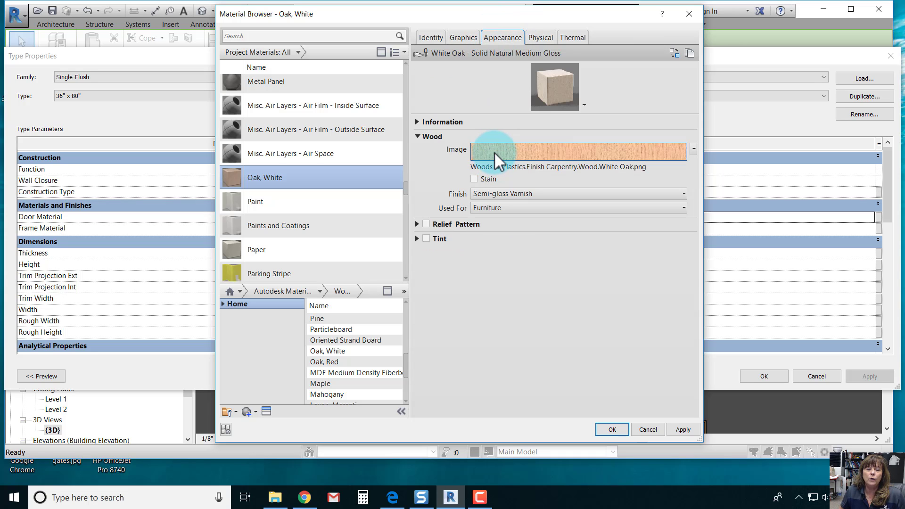
click(329, 357)
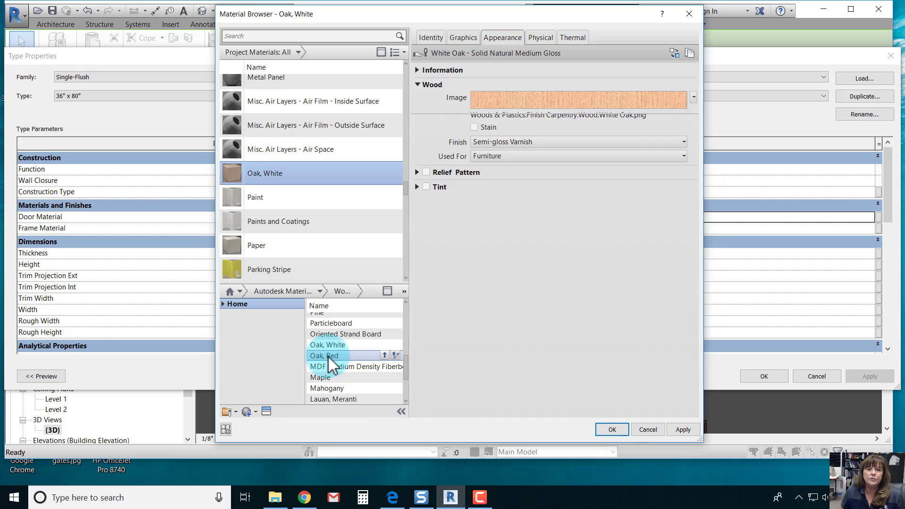
click(391, 359)
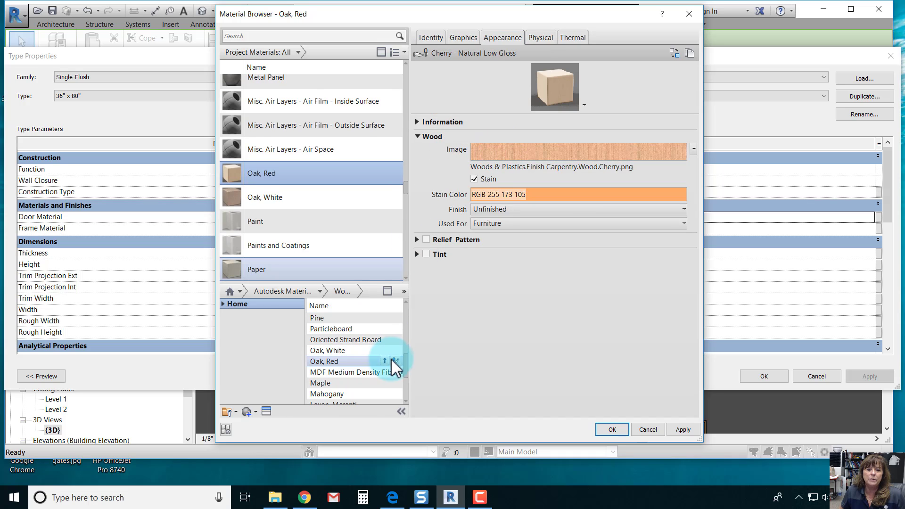
- Add Redwood from the wood library, assign it as the door type's Door Material, and apply the type change
drag(404, 360, 409, 314)
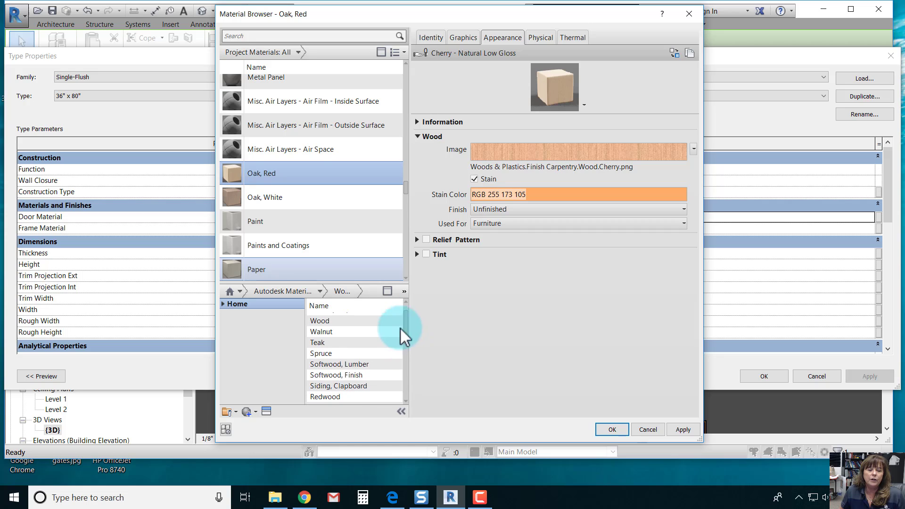
click(327, 397)
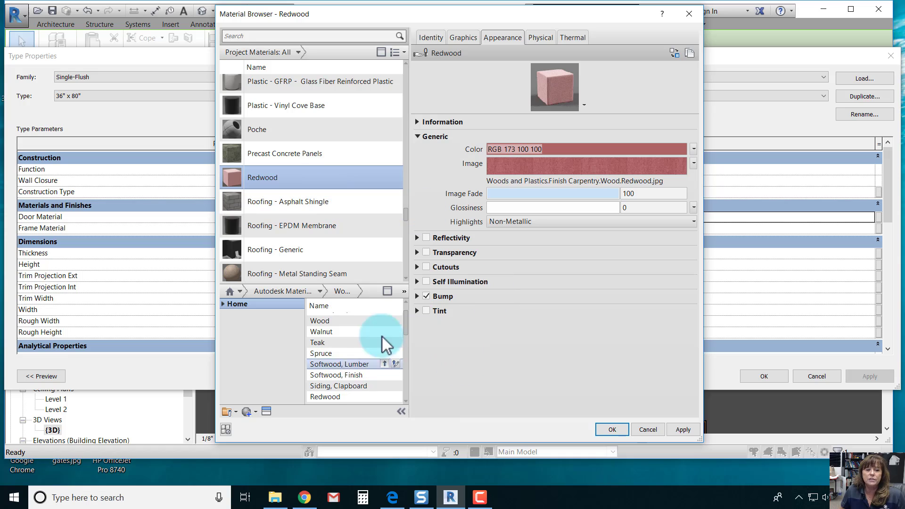
scroll(380, 346, up, 1)
scroll(258, 225, down, 1)
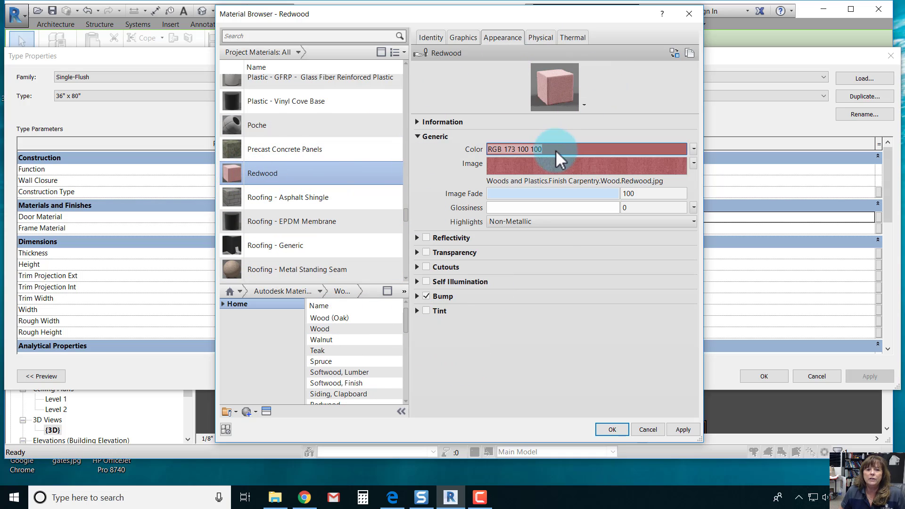
click(681, 428)
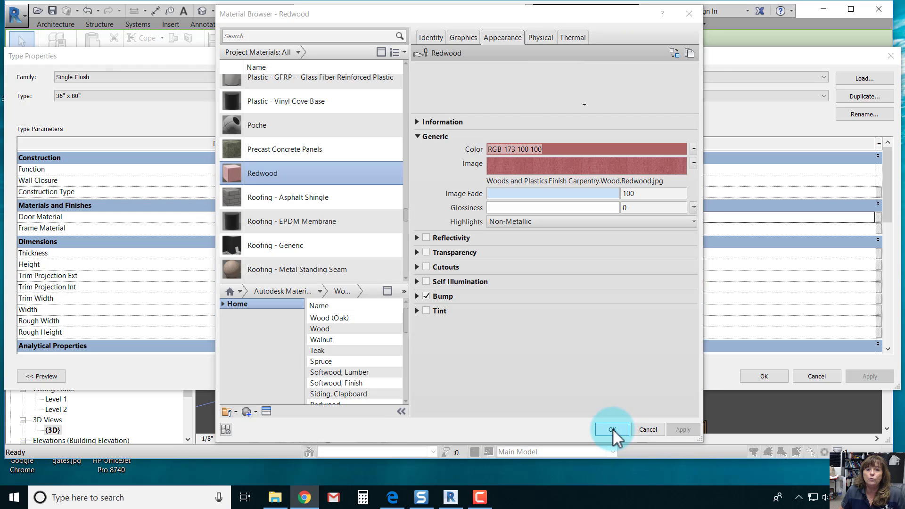
click(612, 428)
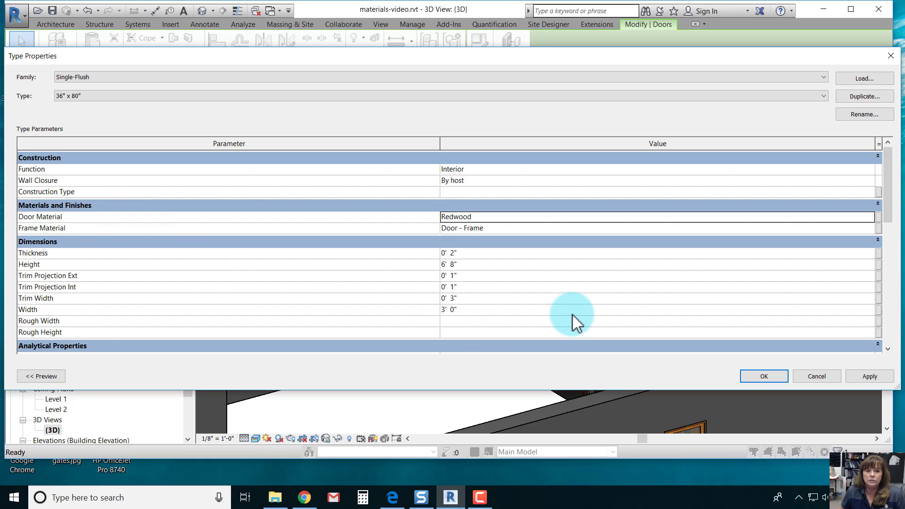
click(869, 376)
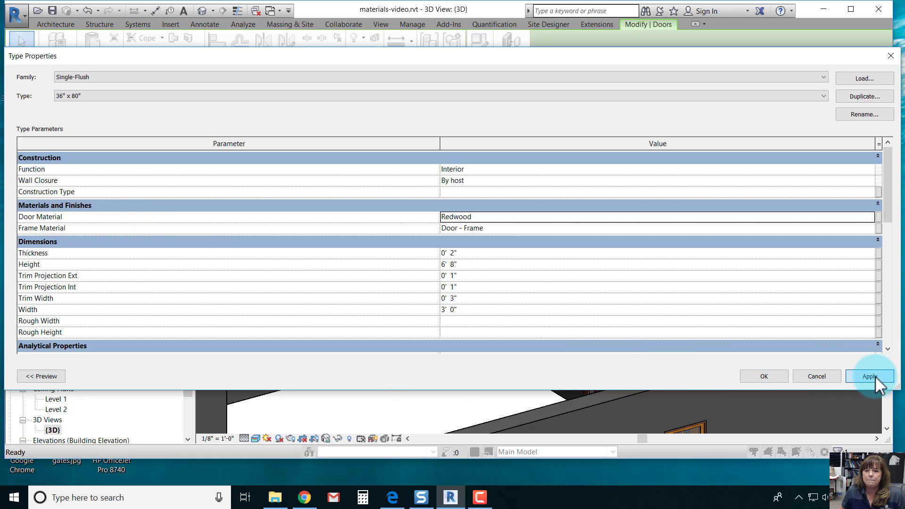
click(764, 375)
click(468, 398)
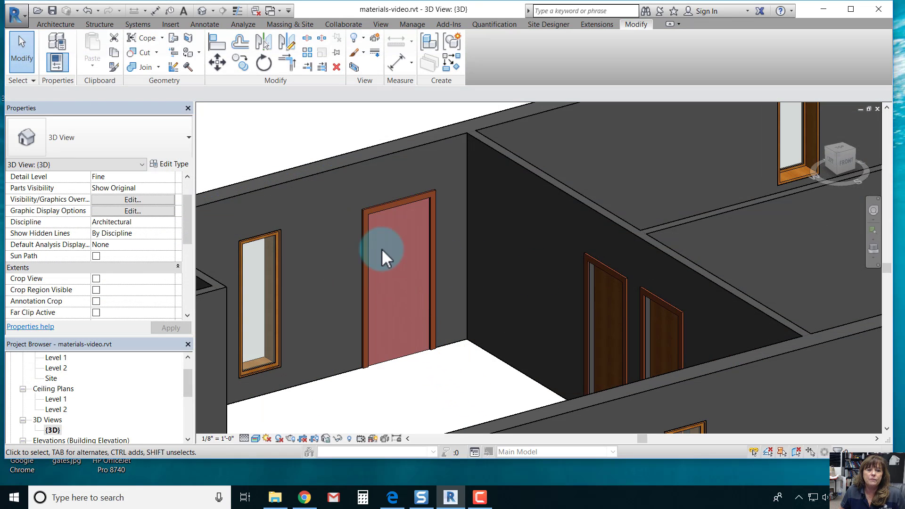
- Open the Frame Material of the single-flush 36" x 80" door type in the Material Browser
shift+middle_drag(443, 319, 542, 343)
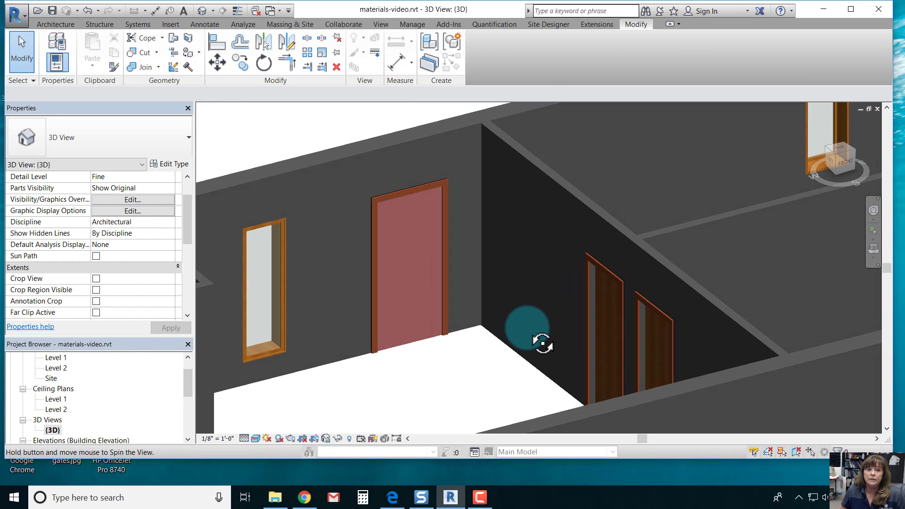
click(399, 195)
scroll(122, 210, down, 2)
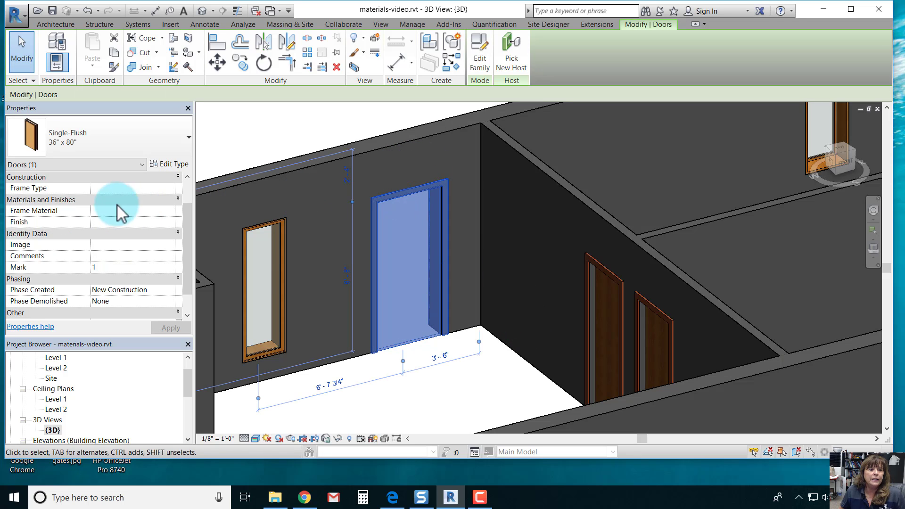
click(169, 164)
click(458, 226)
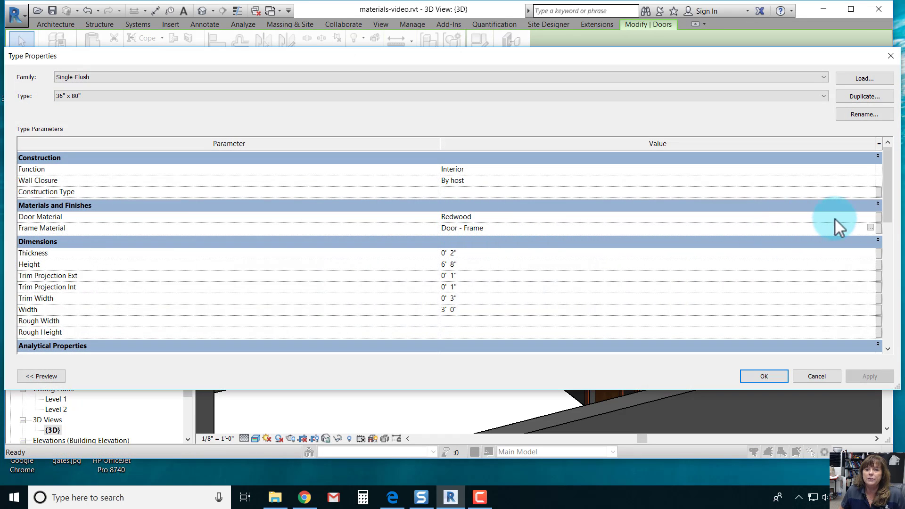
click(871, 227)
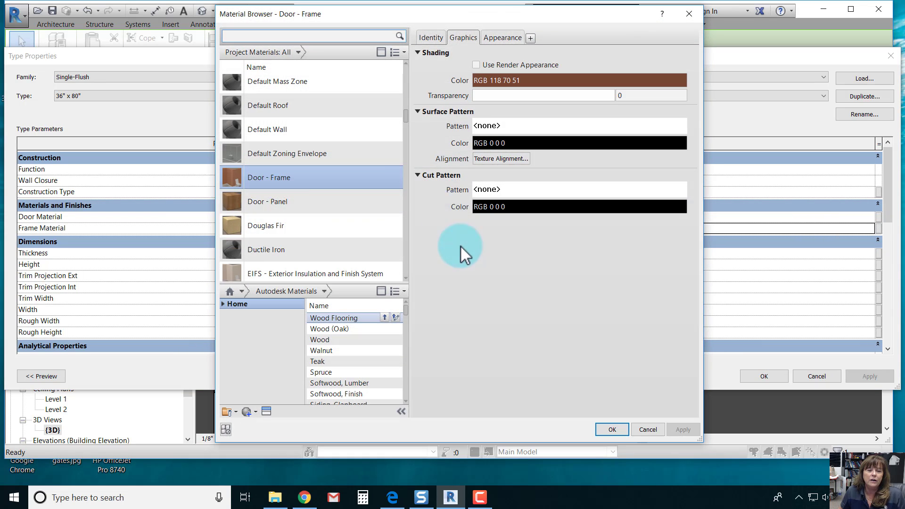
- Assign the project material Parking Stripe as the door type's Frame Material and apply the type change
scroll(395, 240, up, 1)
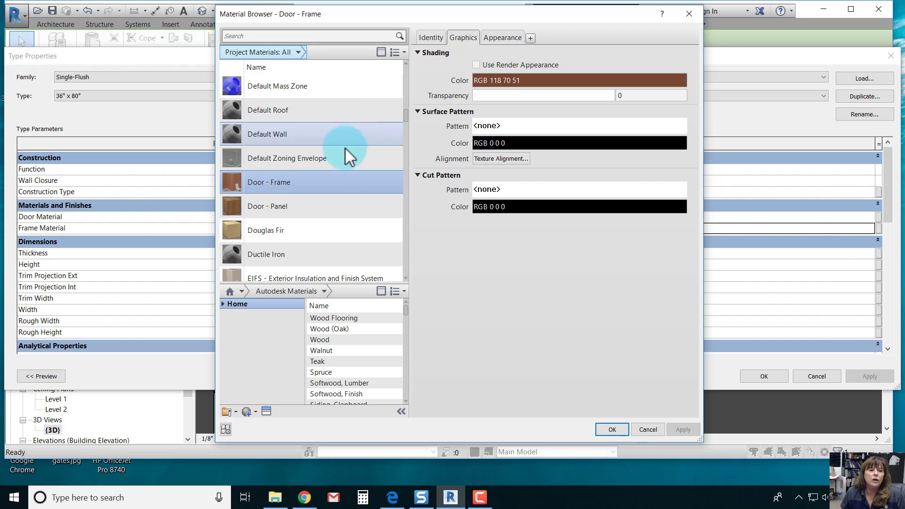
scroll(334, 191, down, 3)
scroll(334, 191, down, 15)
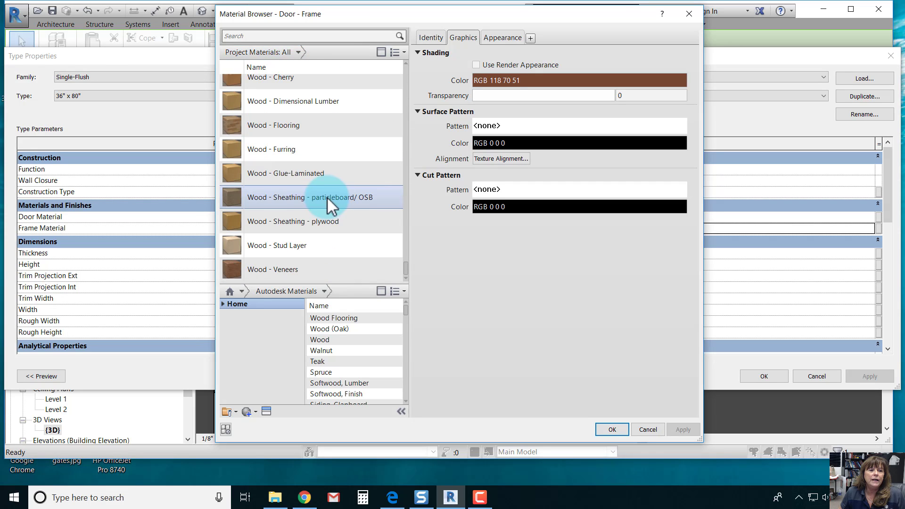
scroll(313, 205, up, 8)
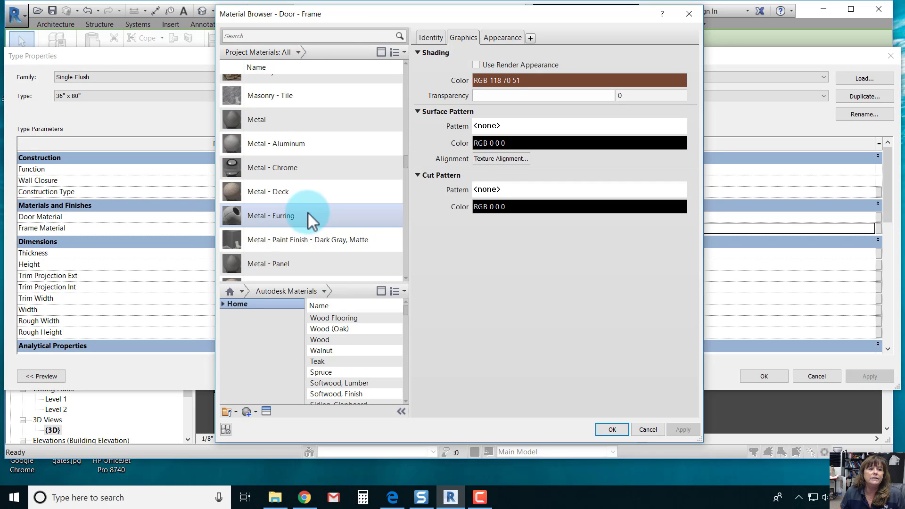
scroll(313, 205, down, 5)
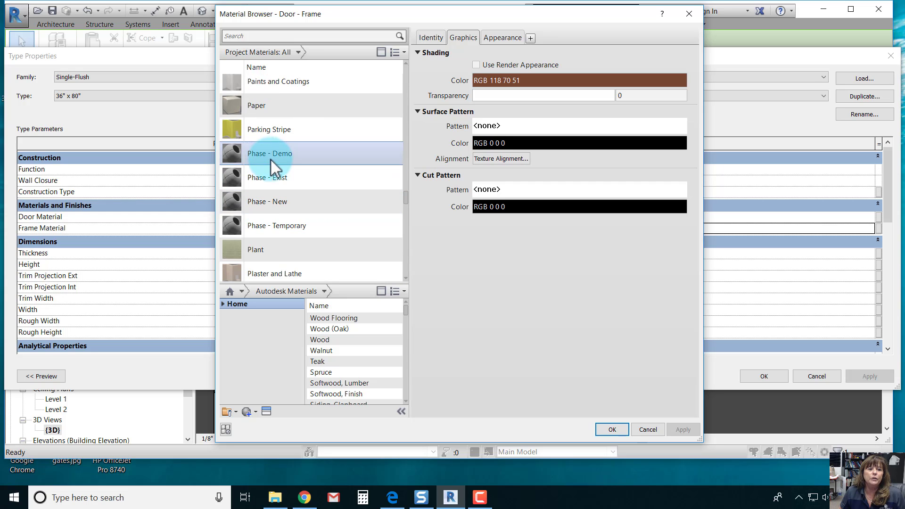
click(270, 130)
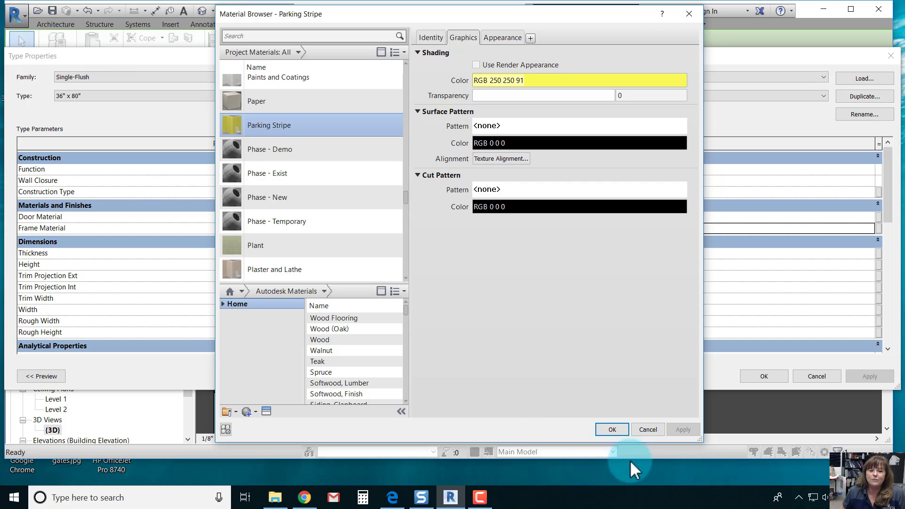
click(612, 428)
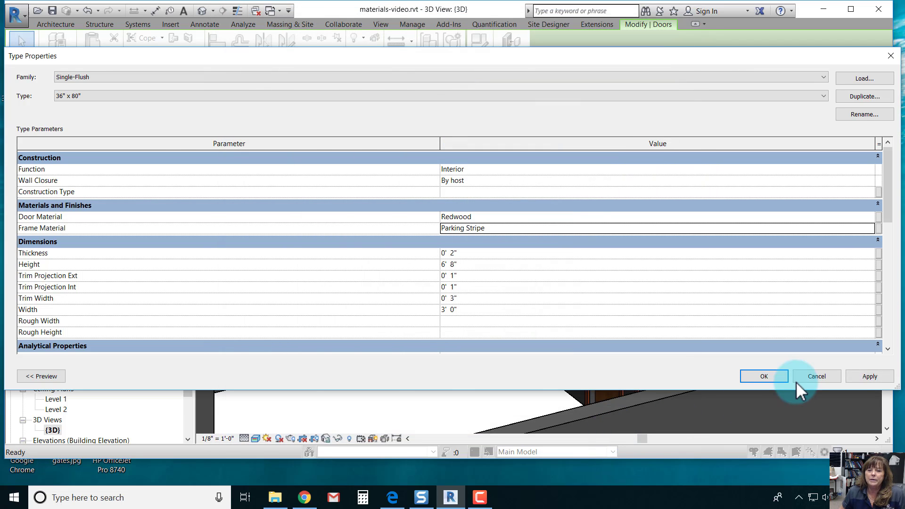
click(775, 373)
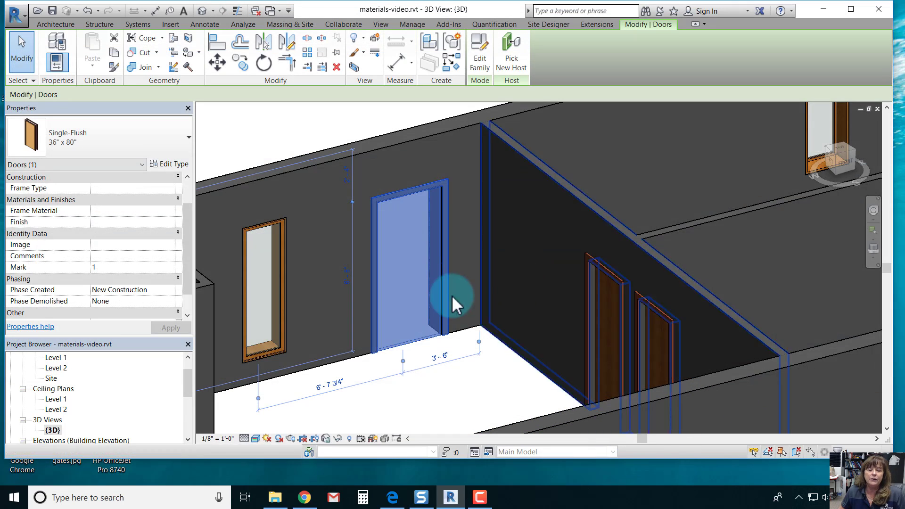
click(485, 375)
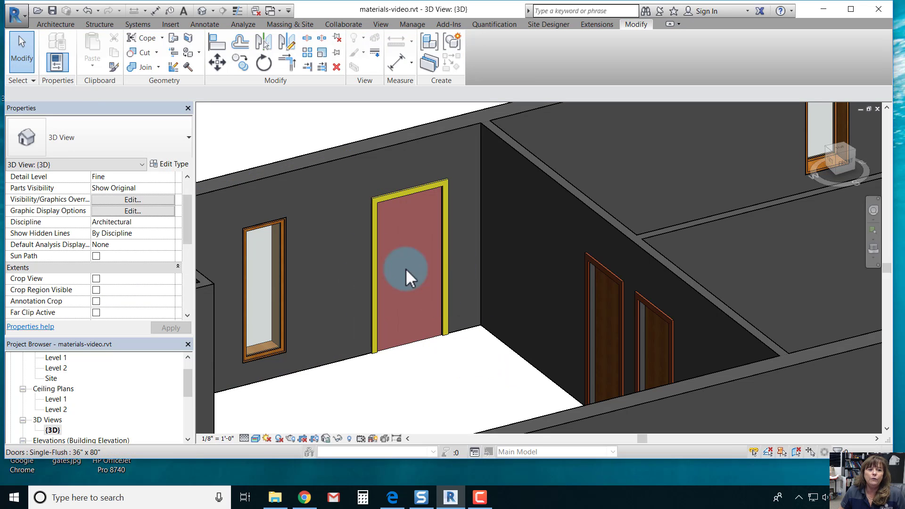
- Render the 3D view of the 36" x 80" door at Medium quality, inspect the door up close, and close the rendering
shift+middle_drag(473, 305, 404, 300)
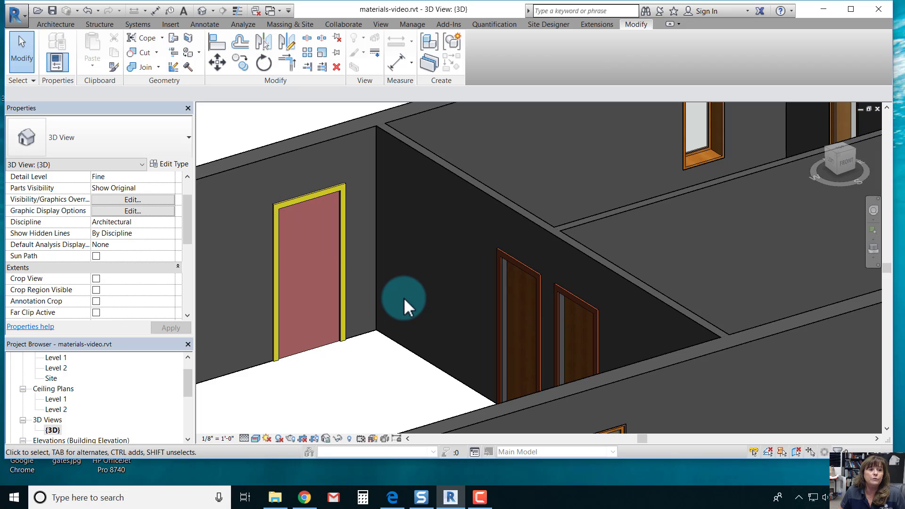
click(380, 22)
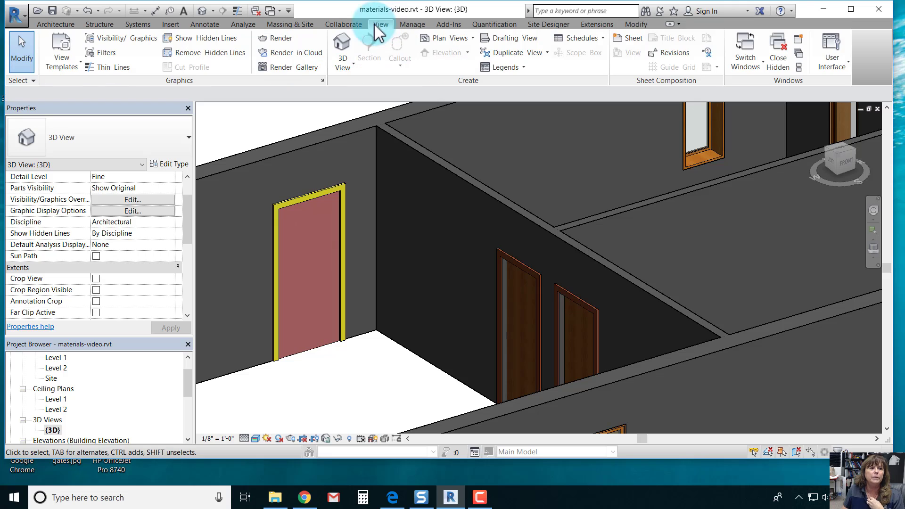
click(272, 38)
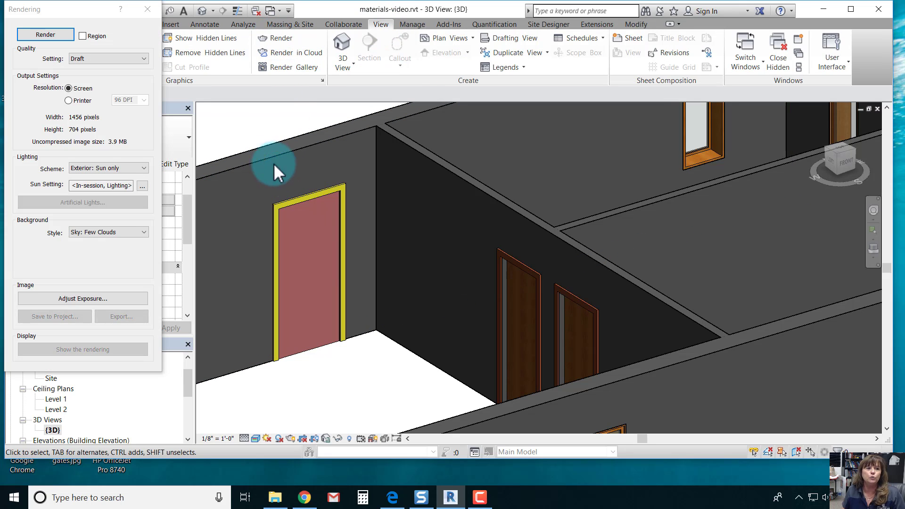
click(128, 58)
click(85, 76)
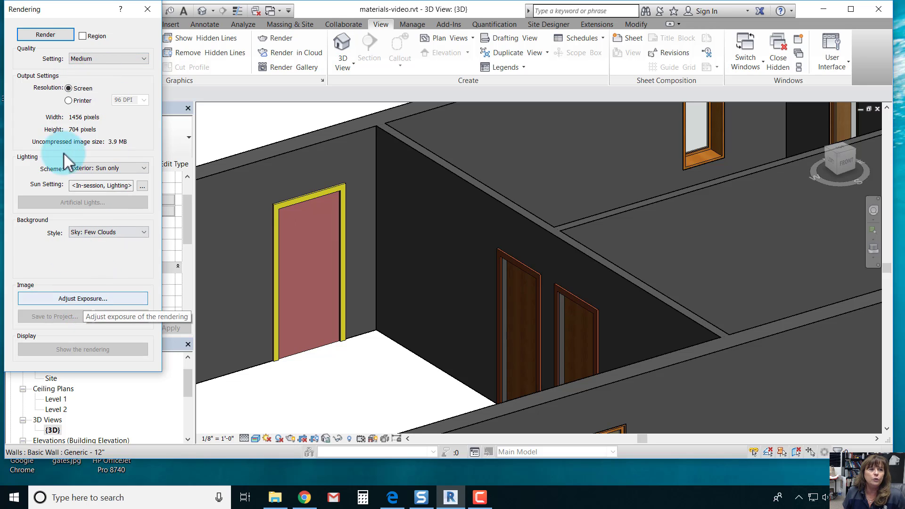
click(45, 35)
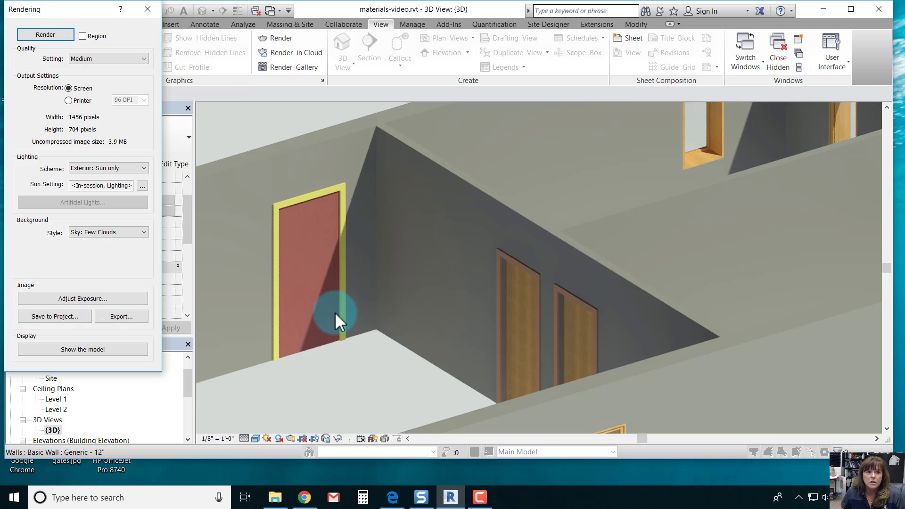
scroll(323, 215, up, 4)
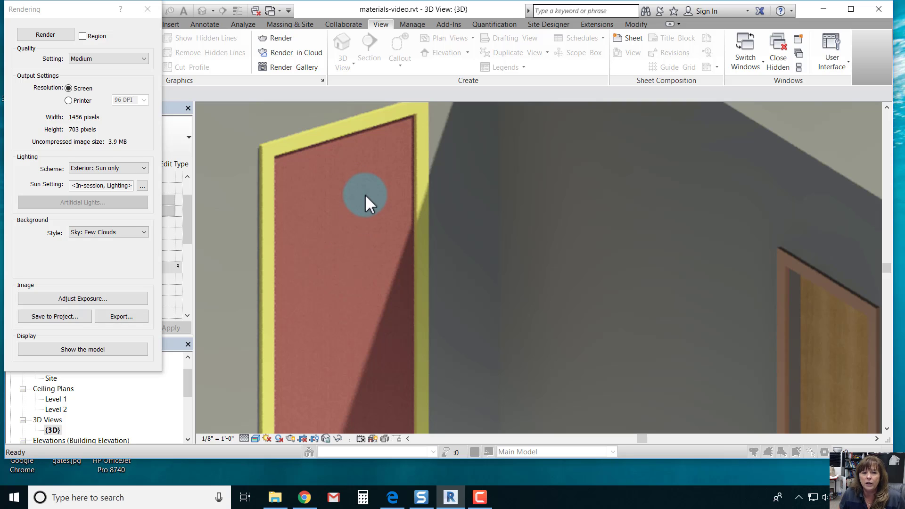
click(147, 8)
scroll(466, 212, down, 5)
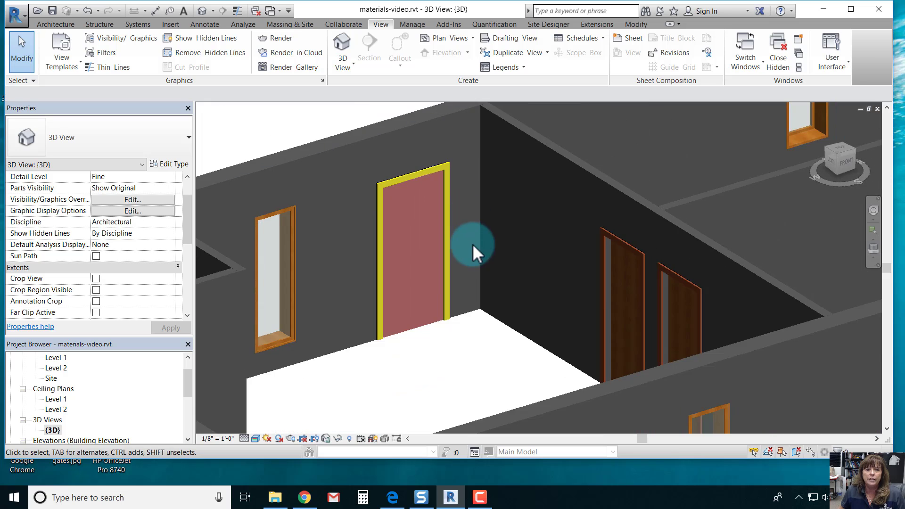
- Open the Door Material of the single-flush 30" x 80" door type in the Material Browser
shift+middle_drag(472, 244, 555, 238)
scroll(550, 307, up, 5)
scroll(563, 301, down, 5)
scroll(613, 245, up, 3)
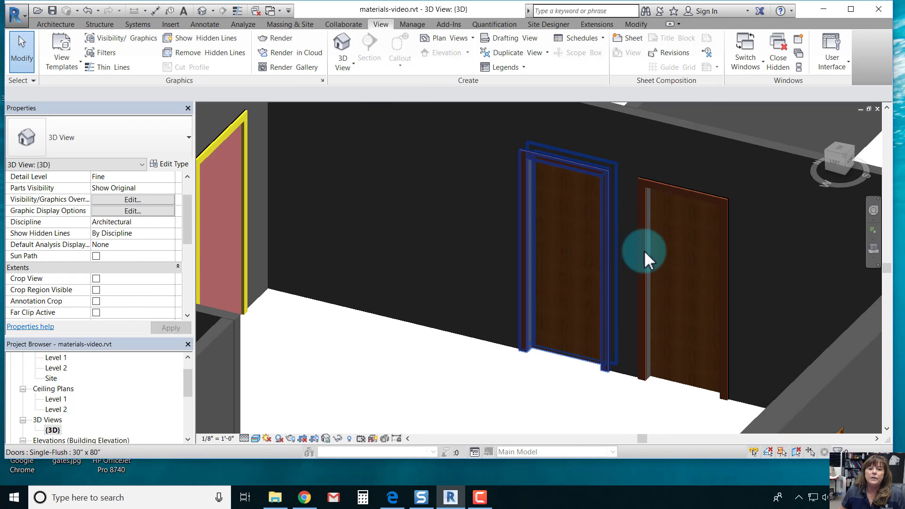
middle_drag(644, 250, 581, 258)
click(477, 166)
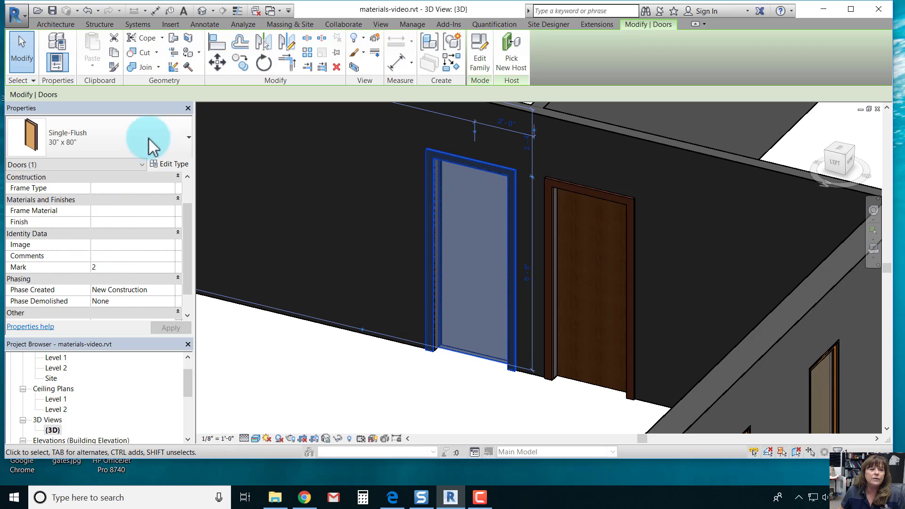
click(182, 164)
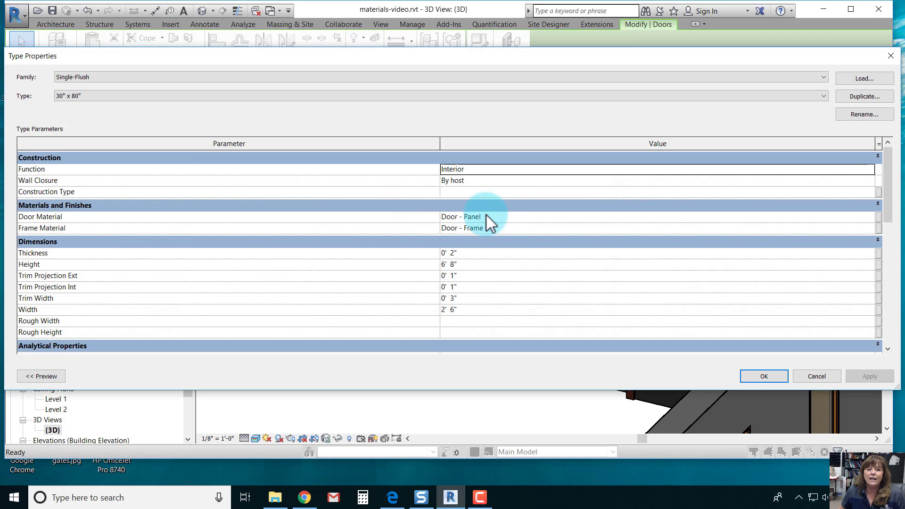
click(485, 218)
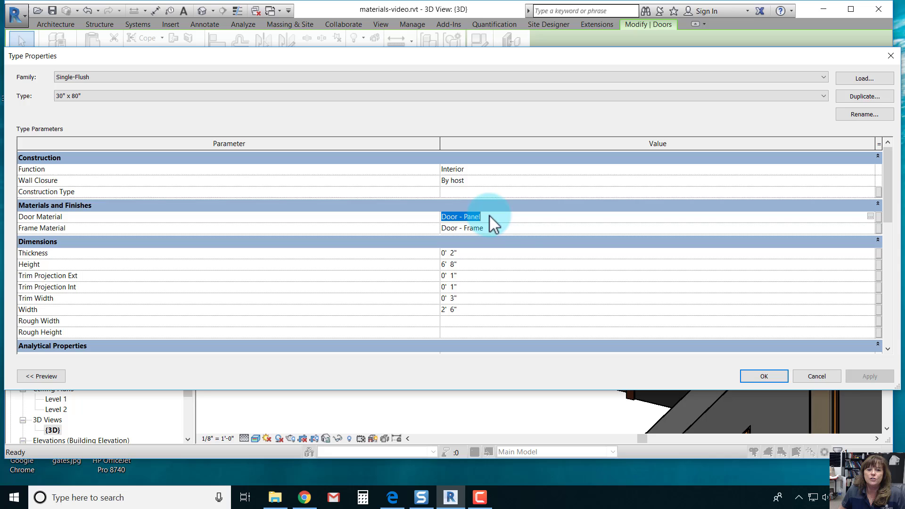
click(869, 216)
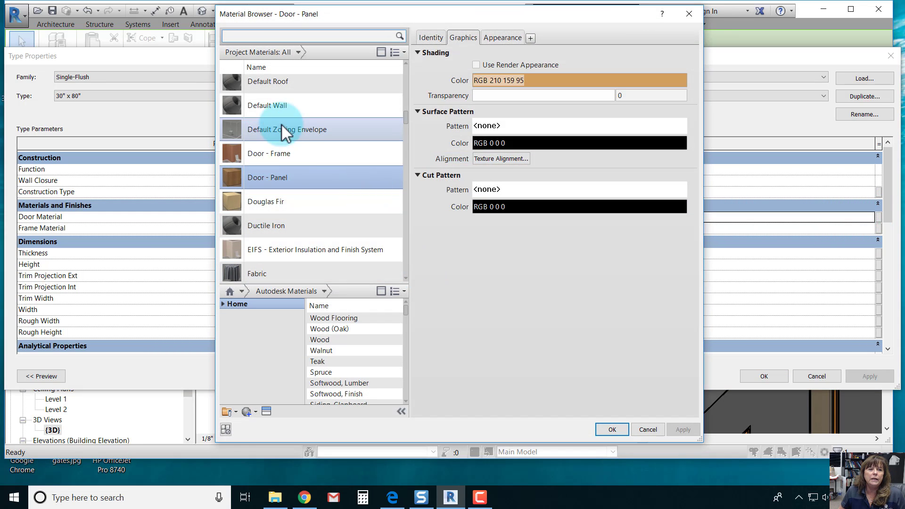
- Assign the project material Redwood as the 30" x 80" type's Door Material, checking its appearance, and apply the type change
scroll(318, 168, down, 10)
scroll(314, 166, down, 8)
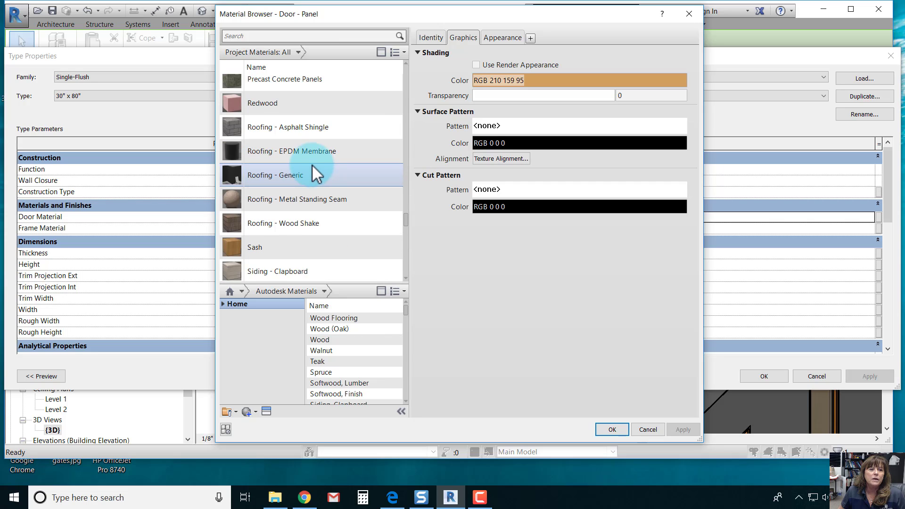
click(264, 102)
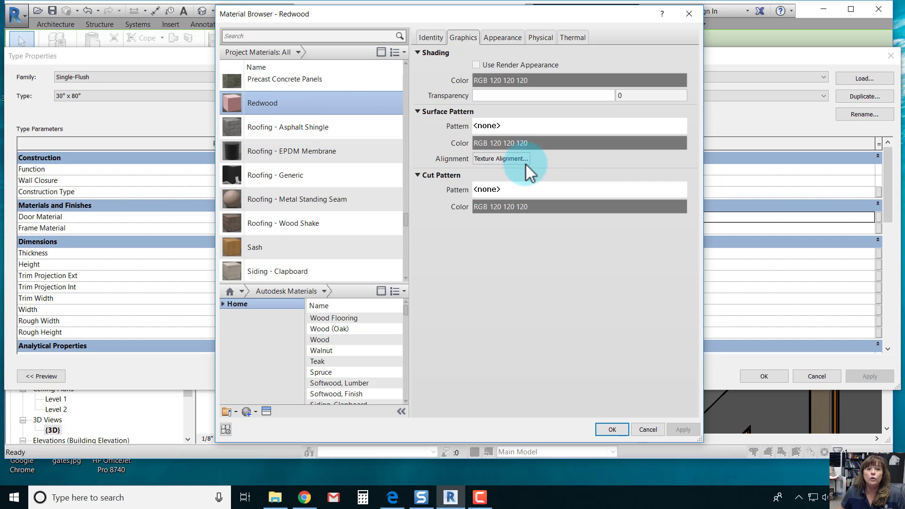
click(501, 38)
click(612, 430)
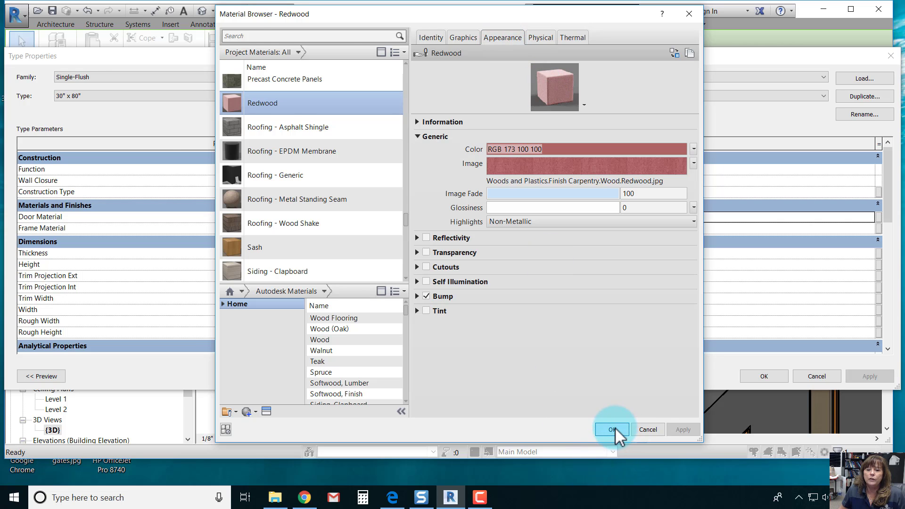
click(769, 378)
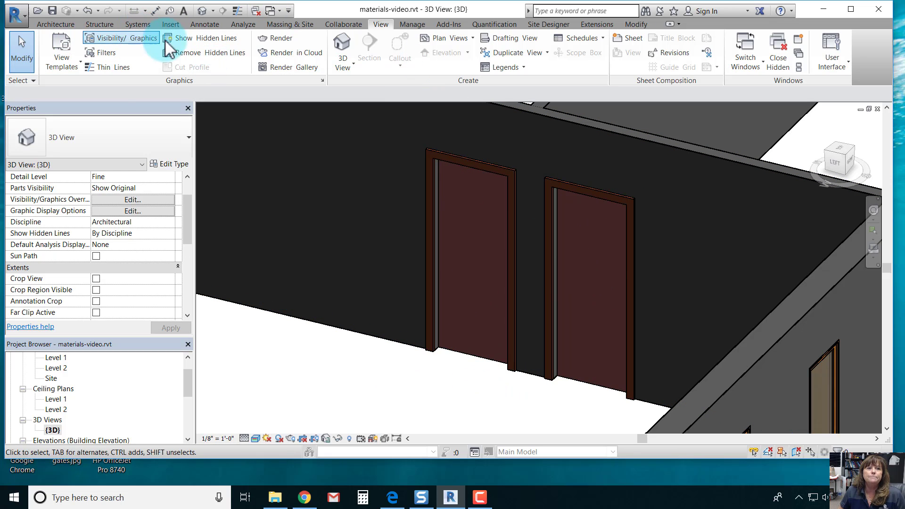
- Render the 3D view of the two 30" x 80" doors at Medium quality, and close the rendering
click(269, 44)
key(Escape)
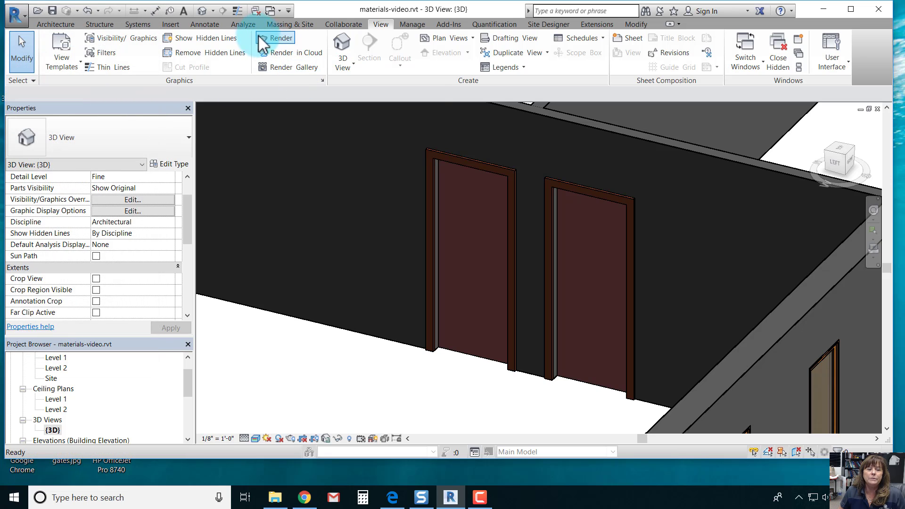
click(281, 38)
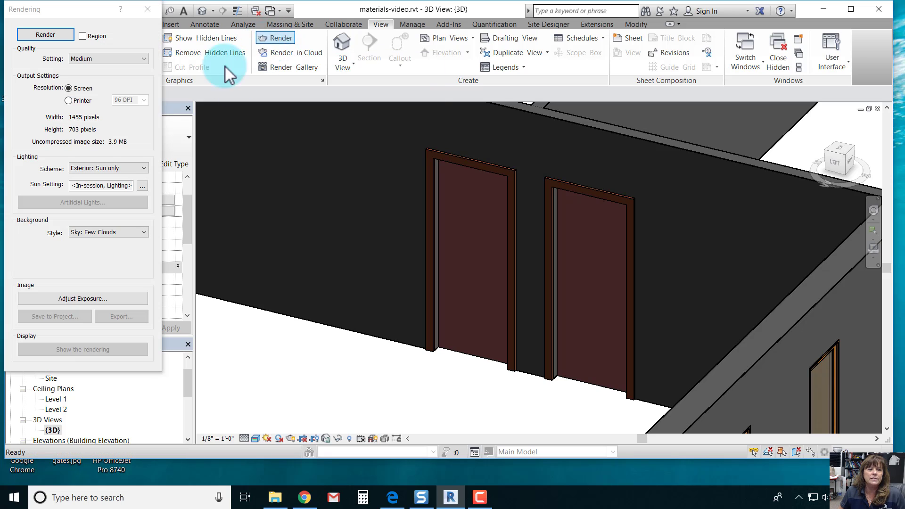
click(84, 58)
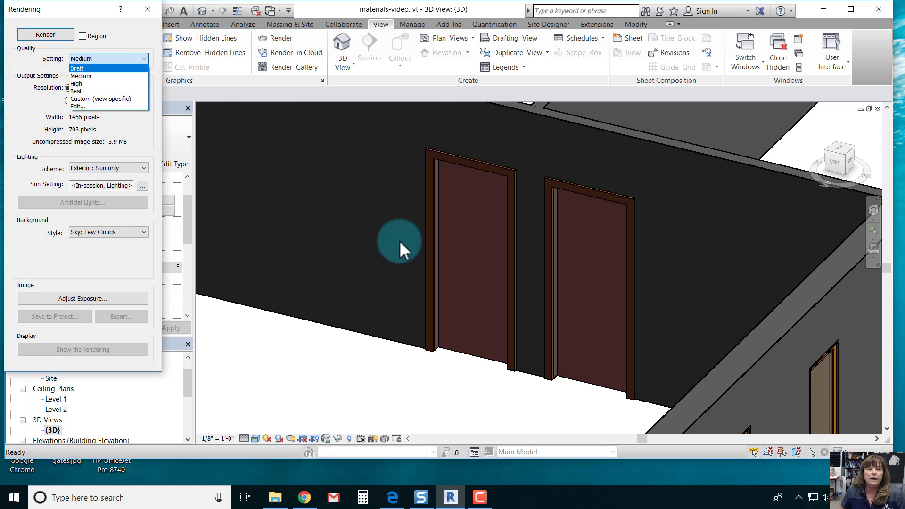
click(101, 76)
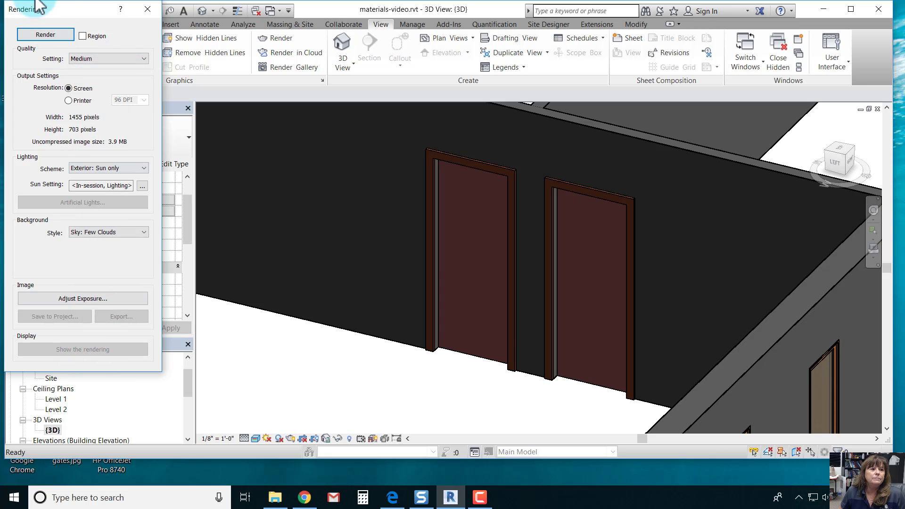
click(44, 33)
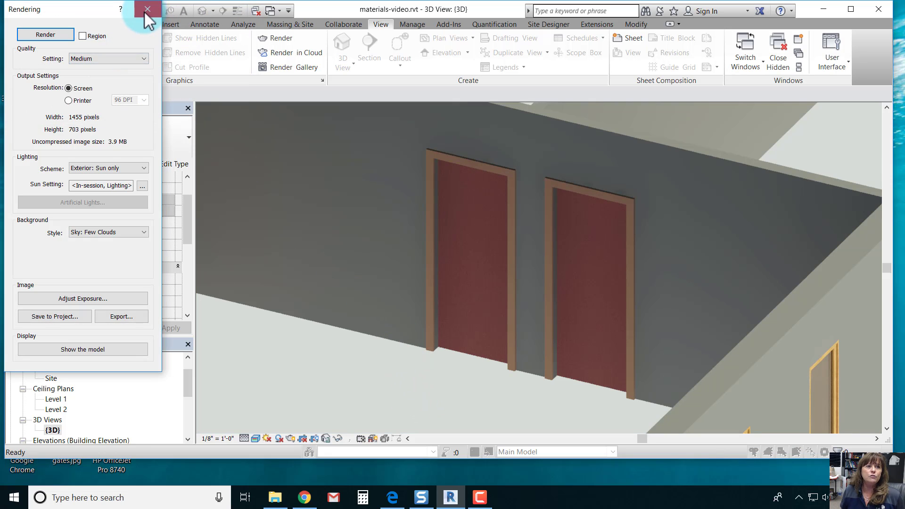
click(147, 9)
scroll(396, 400, down, 4)
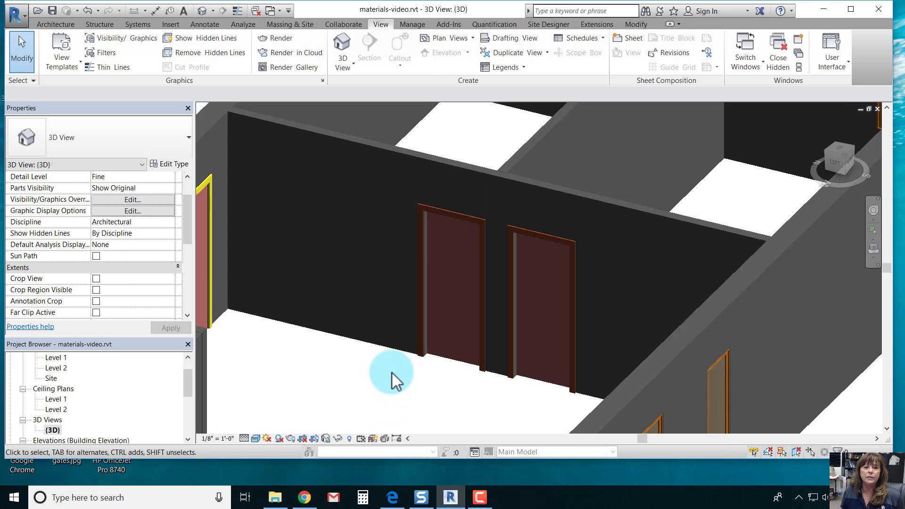
shift+middle_drag(422, 347, 411, 304)
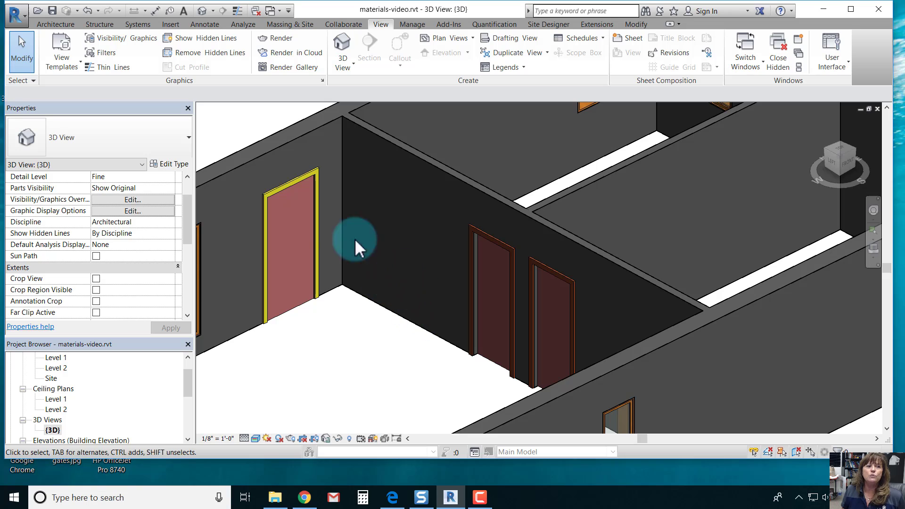
- Start the Paint tool and choose the project material Default Mass Exterior Wall
click(65, 25)
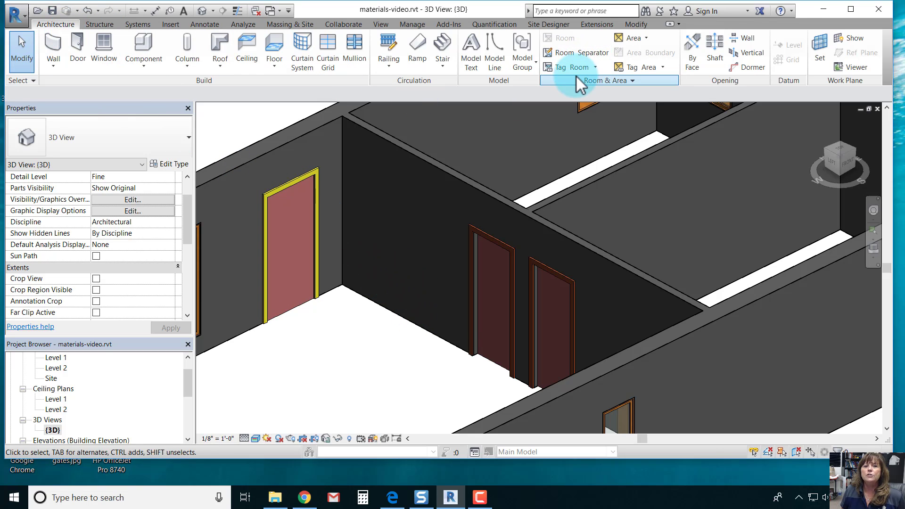
click(635, 23)
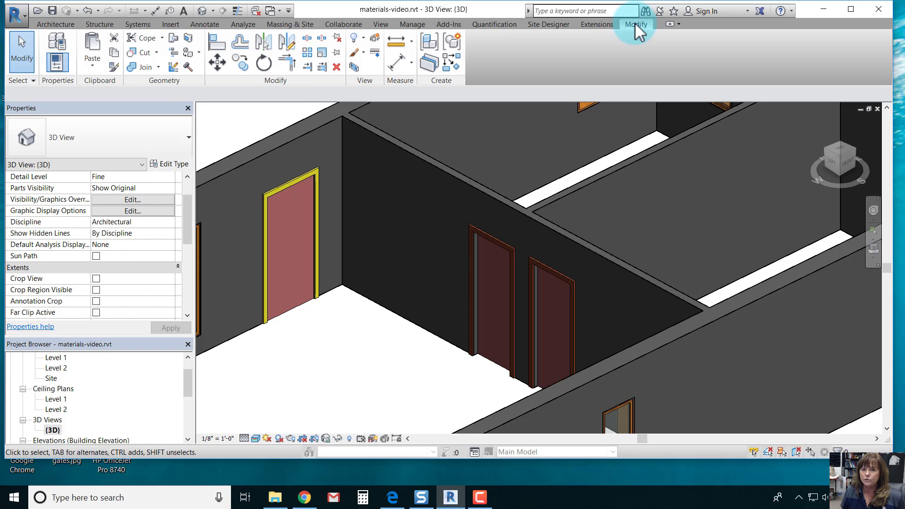
click(190, 50)
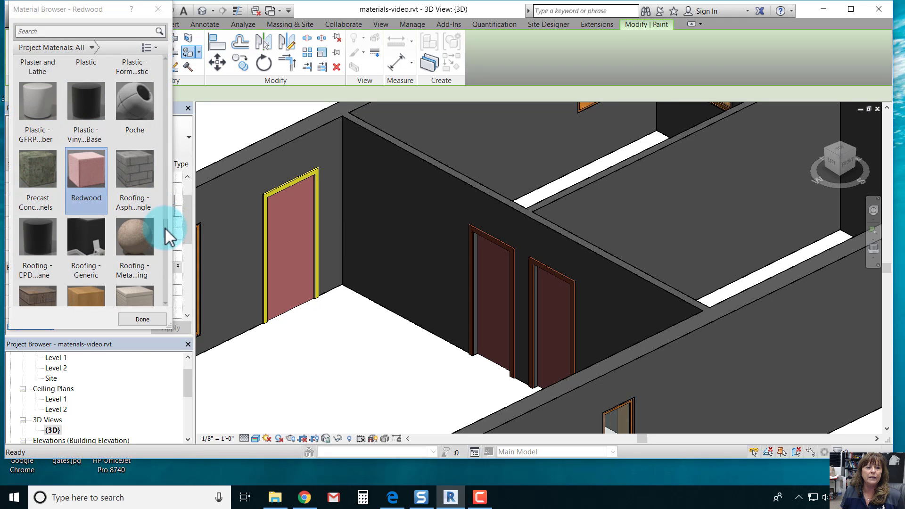
drag(165, 227, 164, 203)
scroll(168, 153, up, 5)
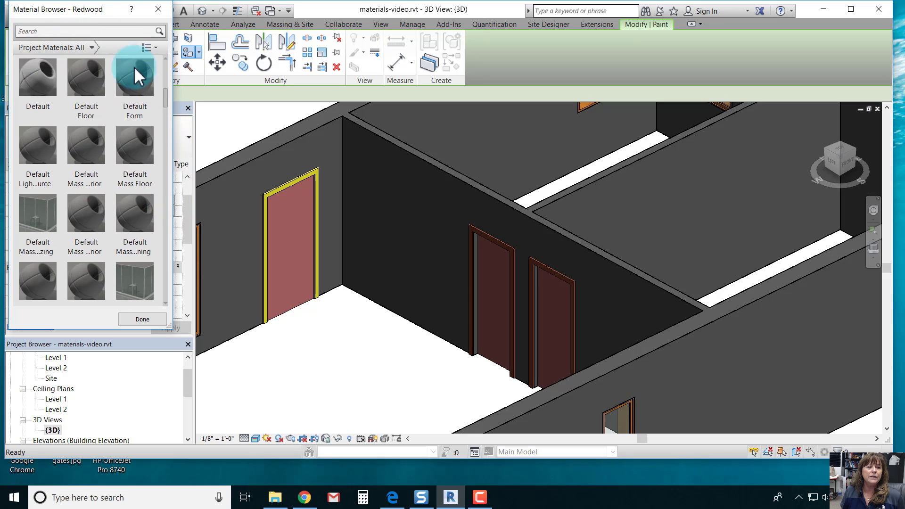
drag(165, 95, 166, 67)
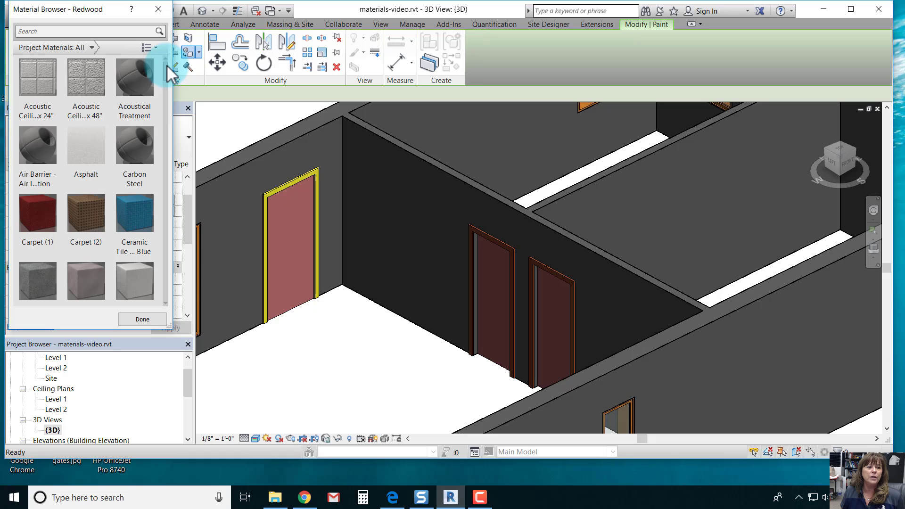
click(32, 216)
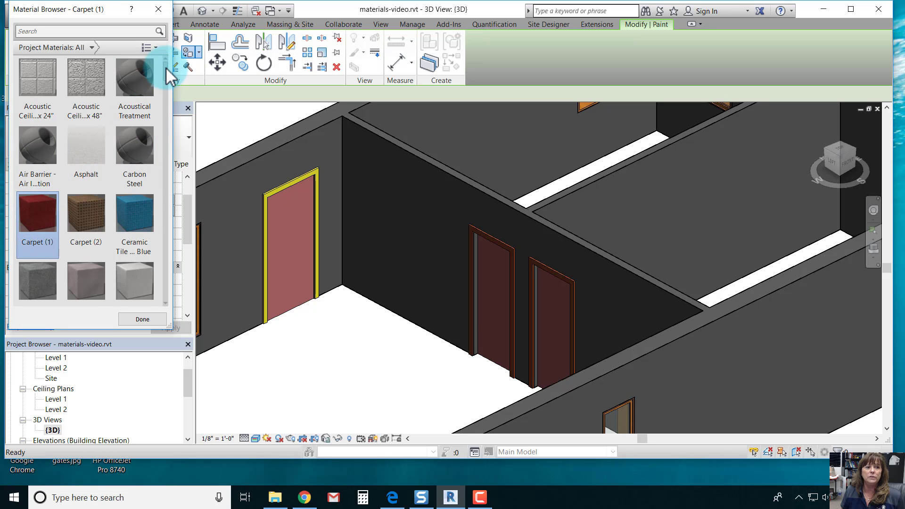
drag(166, 67, 164, 106)
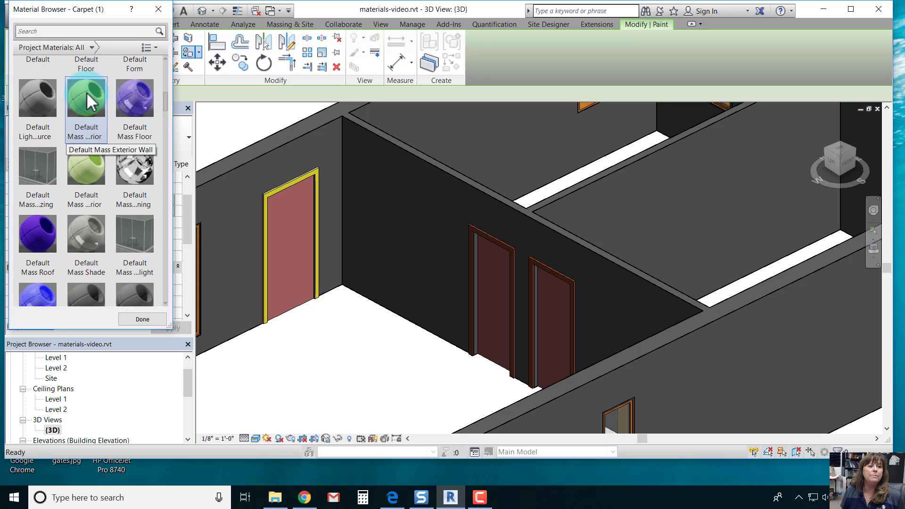
click(87, 92)
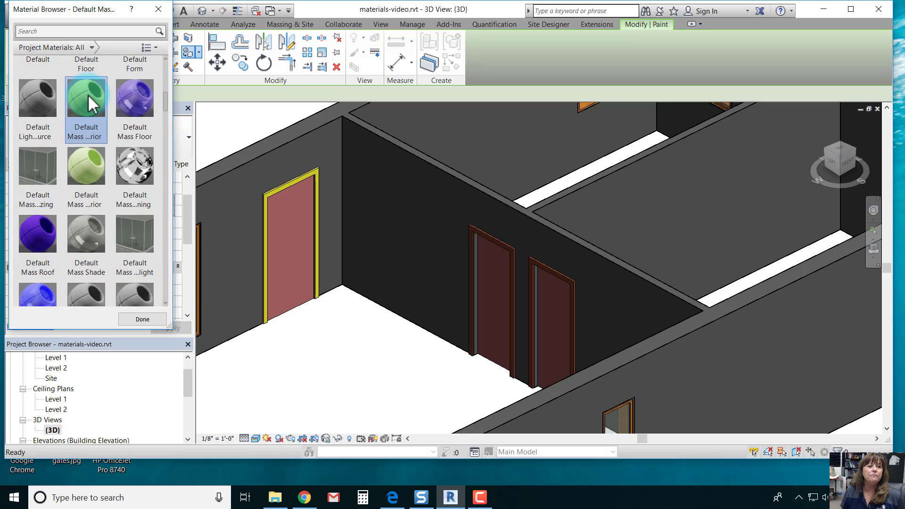
- Paint the interior wall faces around the doors and in the adjoining rooms with Default Mass Exterior Wall, and finish painting
click(366, 216)
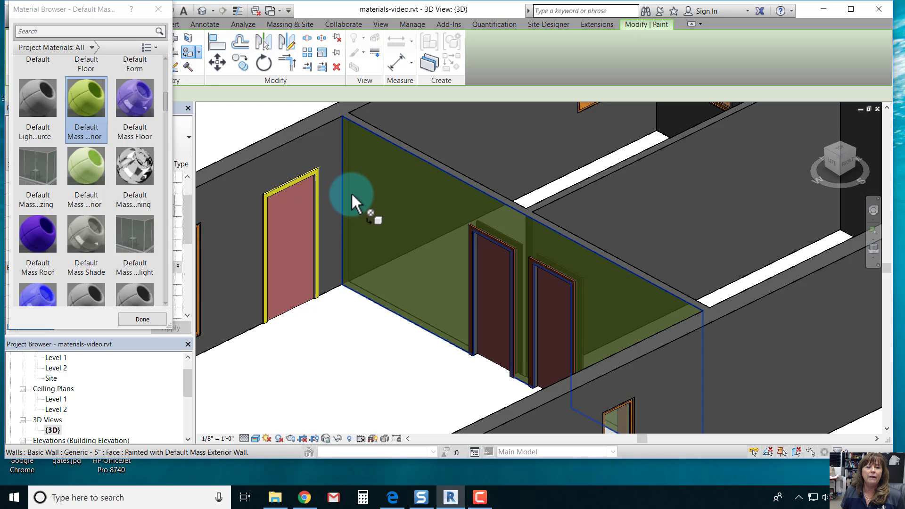
click(320, 146)
click(612, 197)
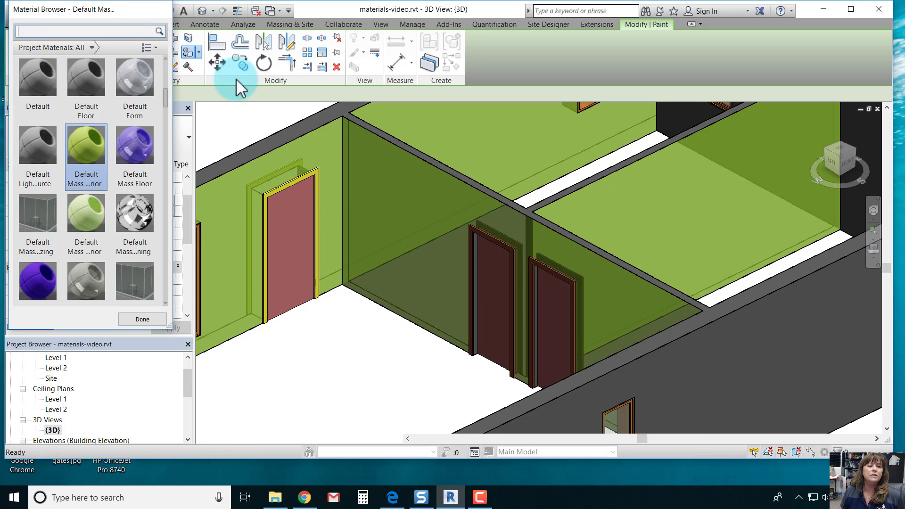
key(Escape)
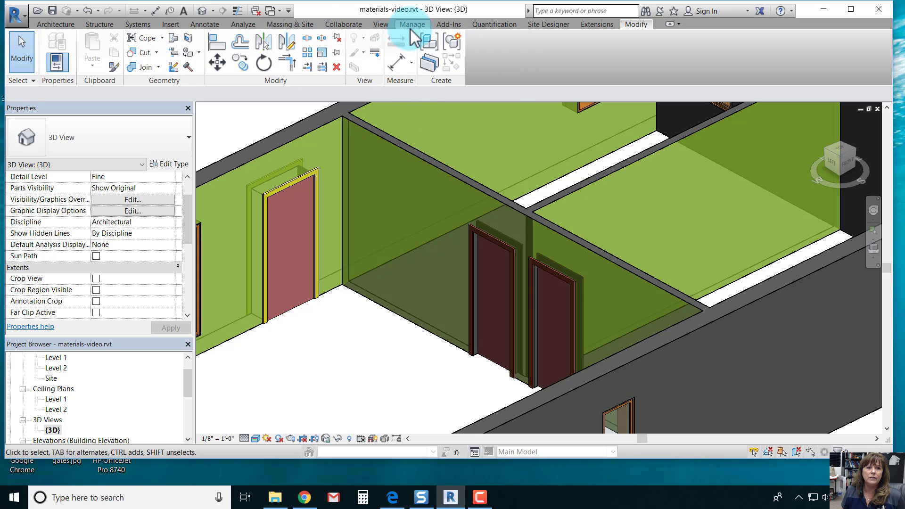
- Render the 3D view of the painted walls at Medium quality with the Exterior: Sun only lighting scheme
click(381, 26)
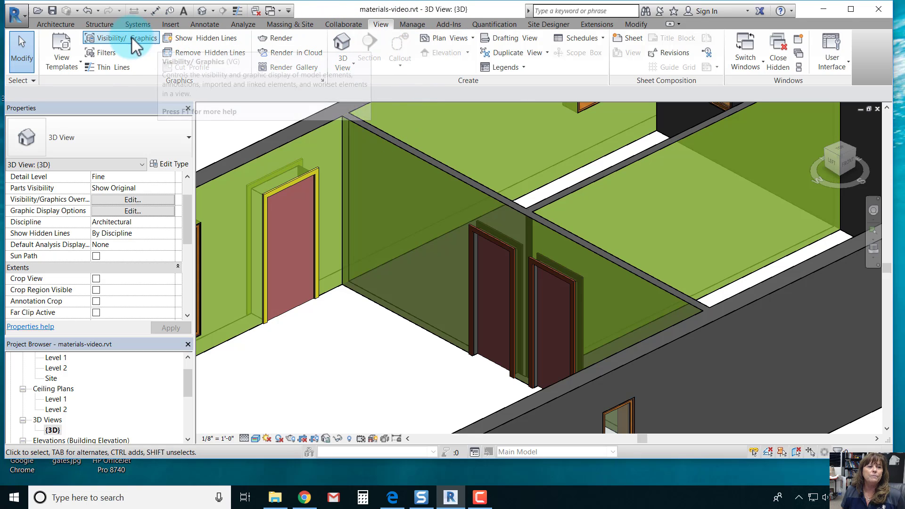
click(276, 38)
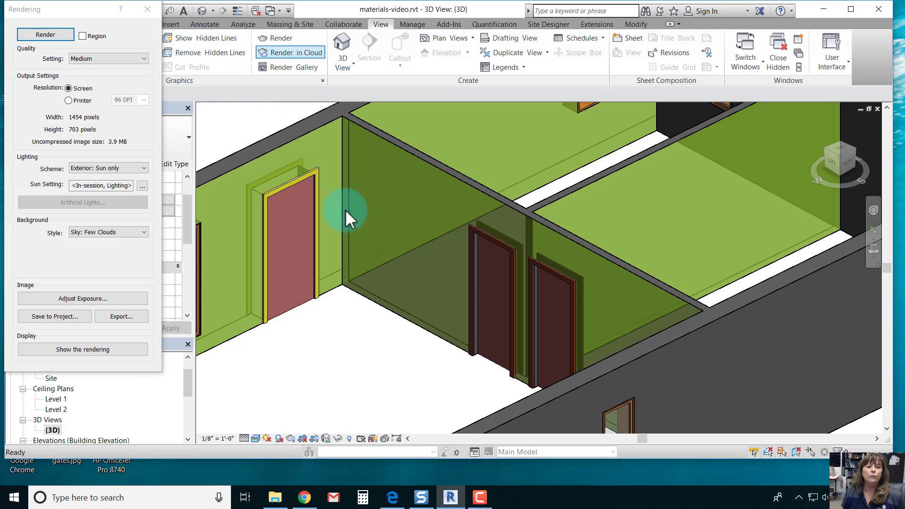
click(41, 40)
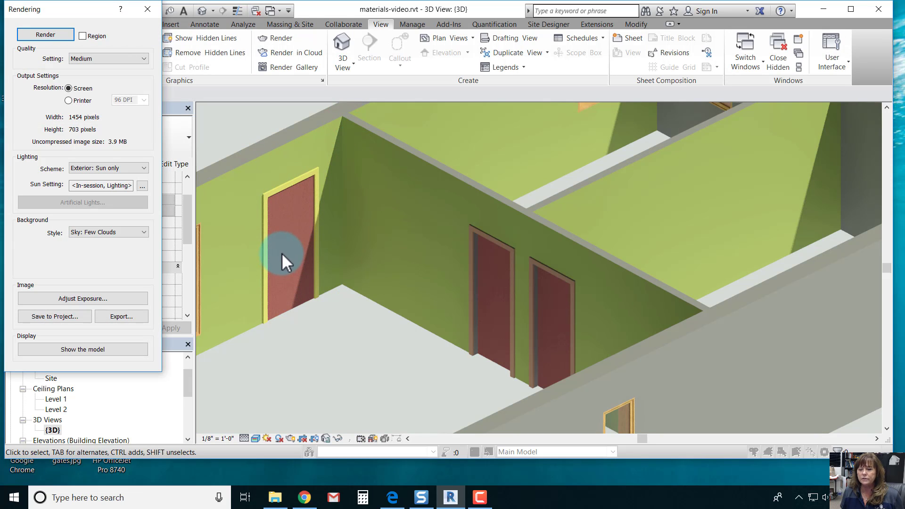
shift+middle_drag(283, 254, 451, 217)
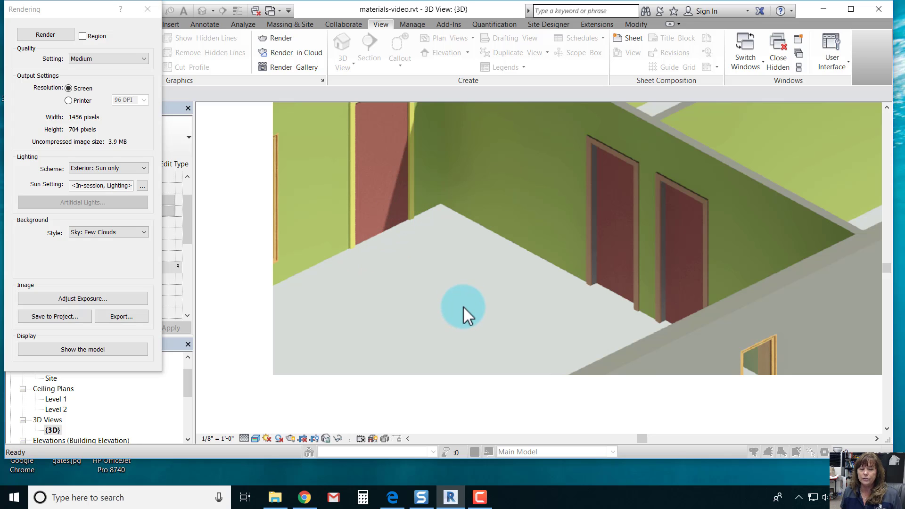
- Save the rendered image to the project as "green walls" and close the rendering settings
click(59, 318)
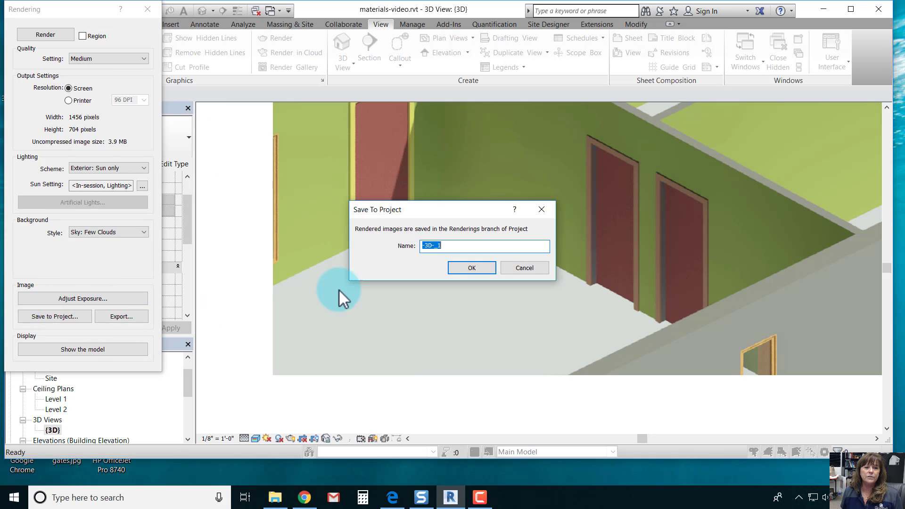
text(green walls)
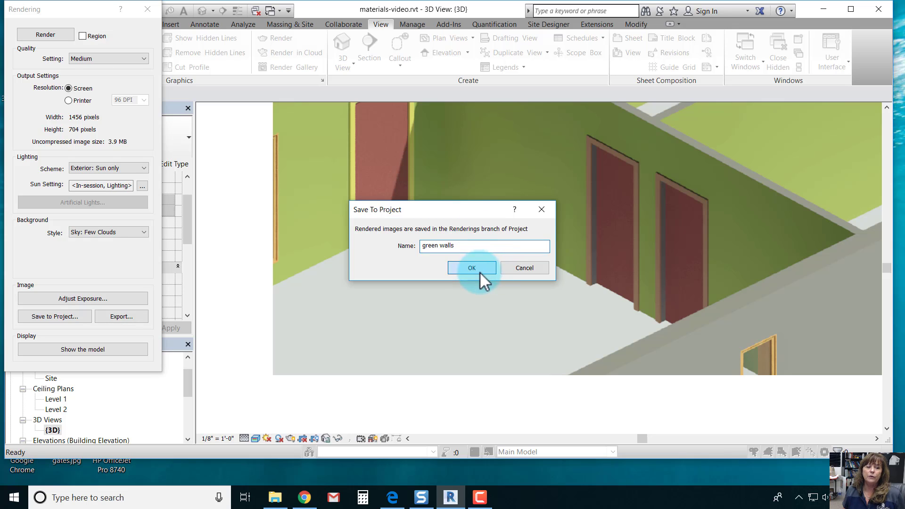
click(480, 267)
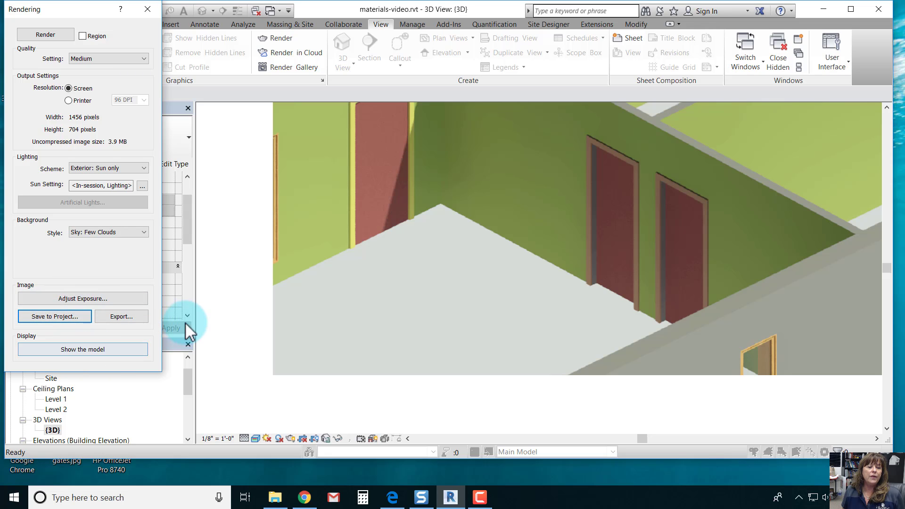
click(165, 120)
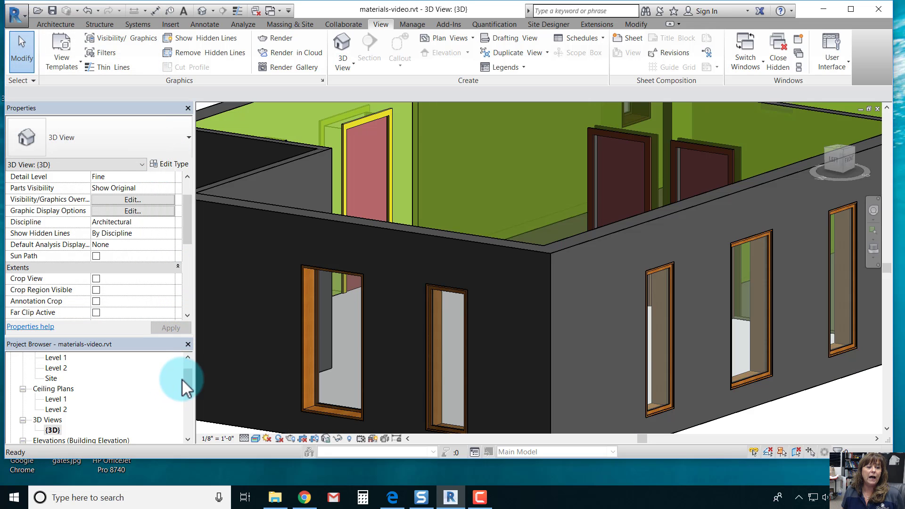
- Open the saved "green walls" rendering from the project's Renderings and look over the image
drag(190, 379, 191, 411)
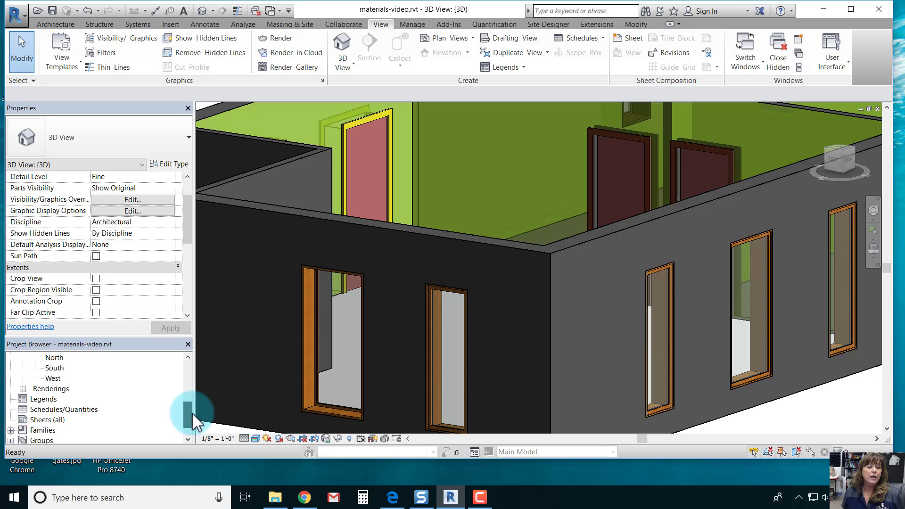
click(23, 389)
double_click(63, 400)
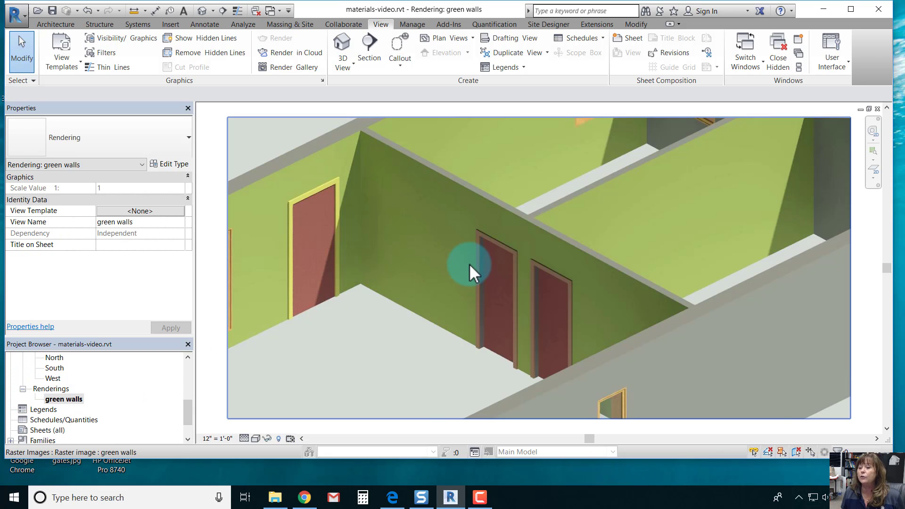
middle_drag(552, 243, 487, 310)
middle_drag(550, 223, 672, 146)
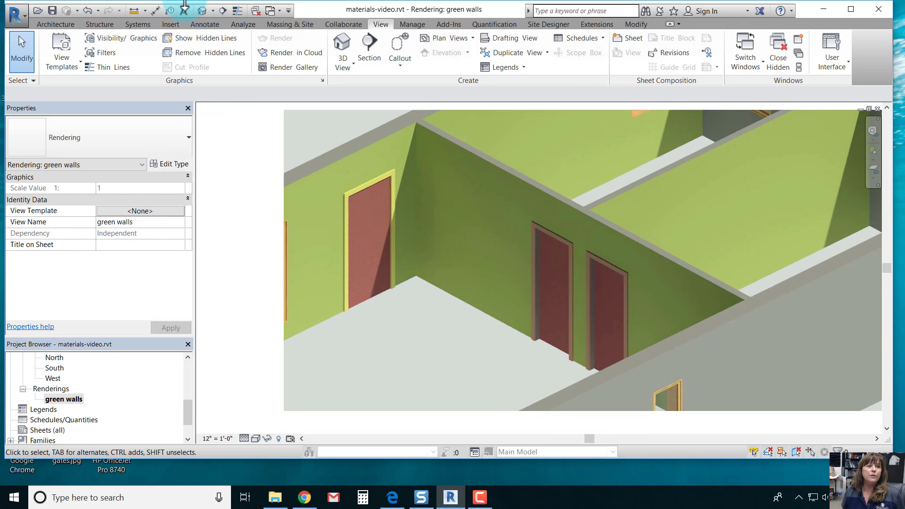
- Return to the 3D view and remove the paint from the long exterior wall's interior face, beside the window in the corner room
click(200, 10)
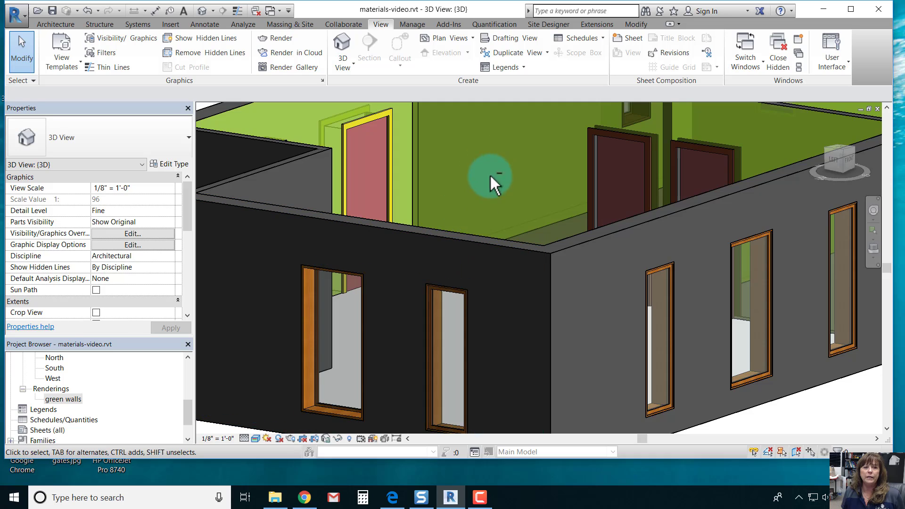
shift+middle_drag(490, 174, 448, 200)
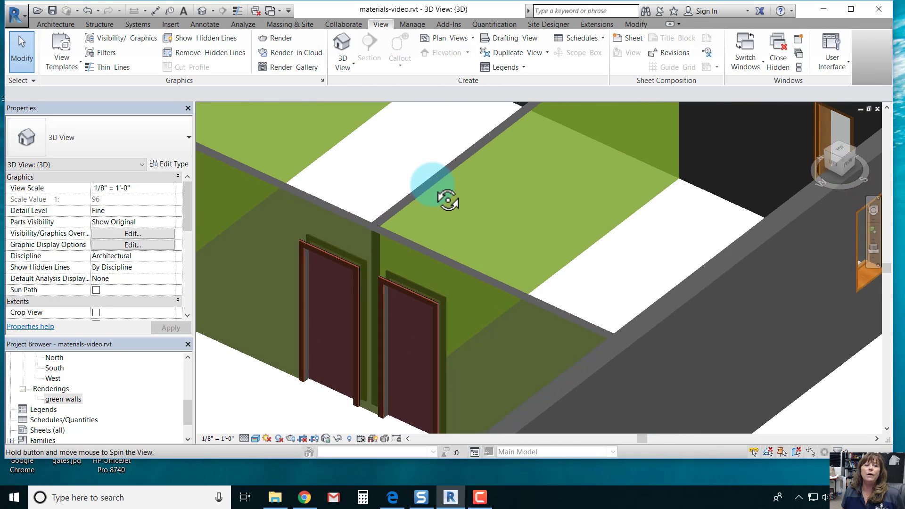
middle_drag(391, 207, 401, 448)
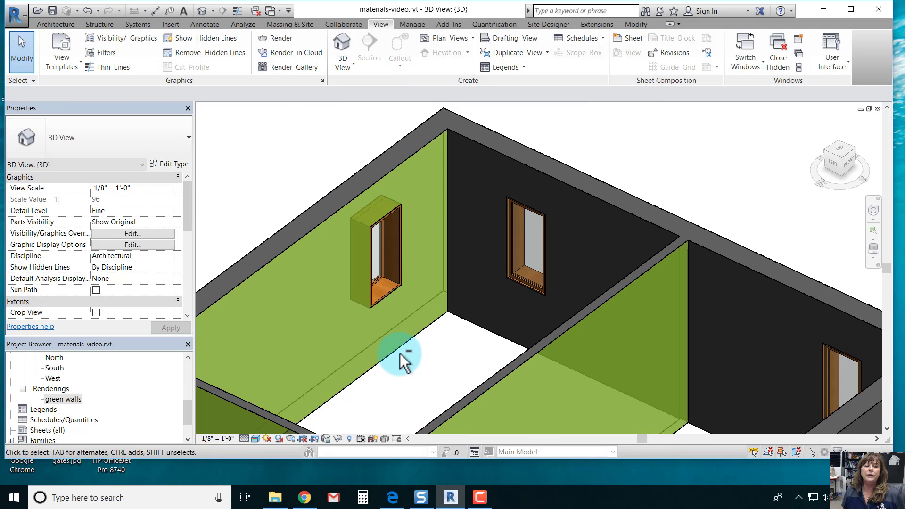
shift+middle_drag(400, 352, 419, 320)
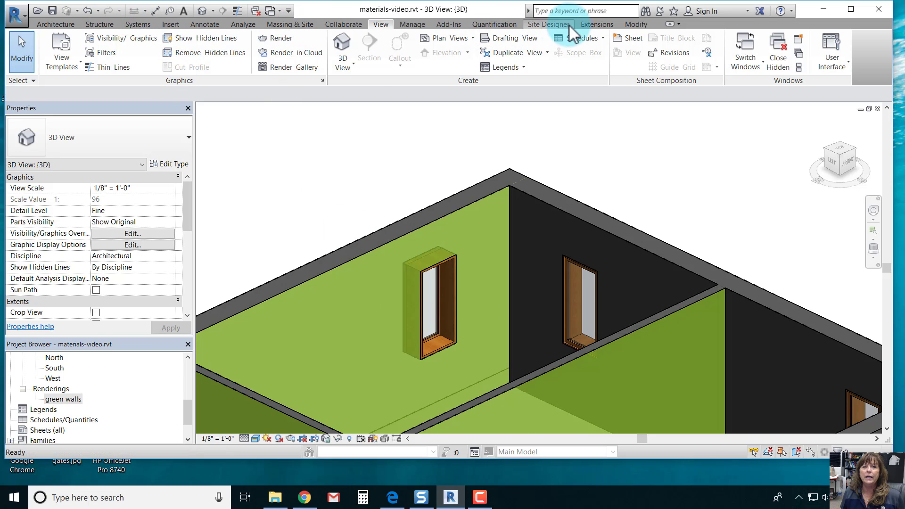
click(635, 23)
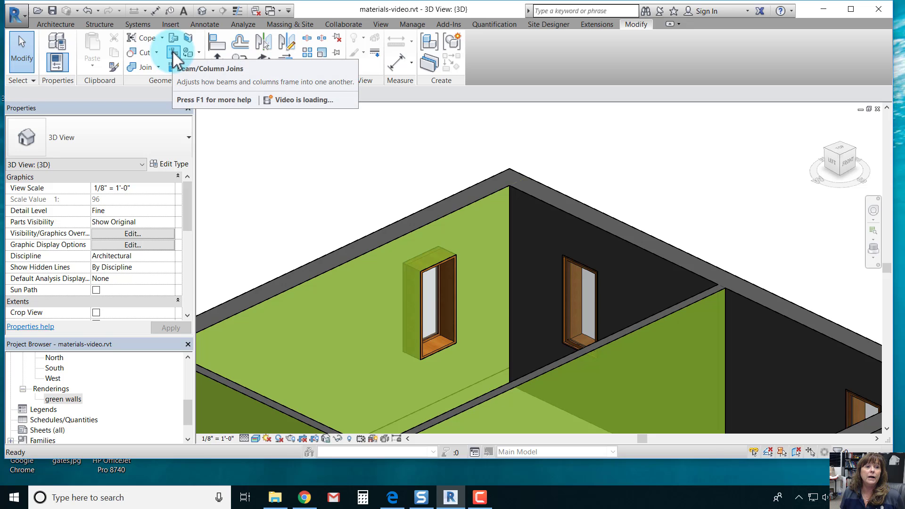
click(185, 52)
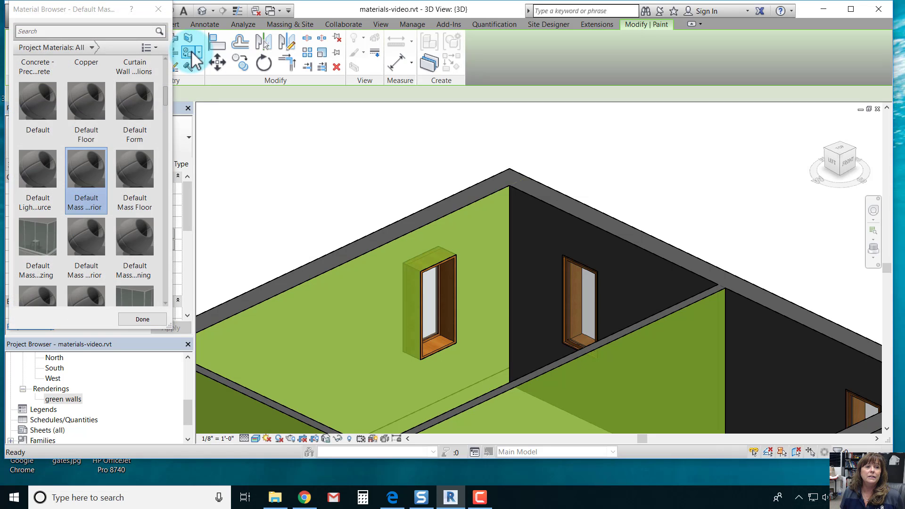
key(Escape)
click(198, 53)
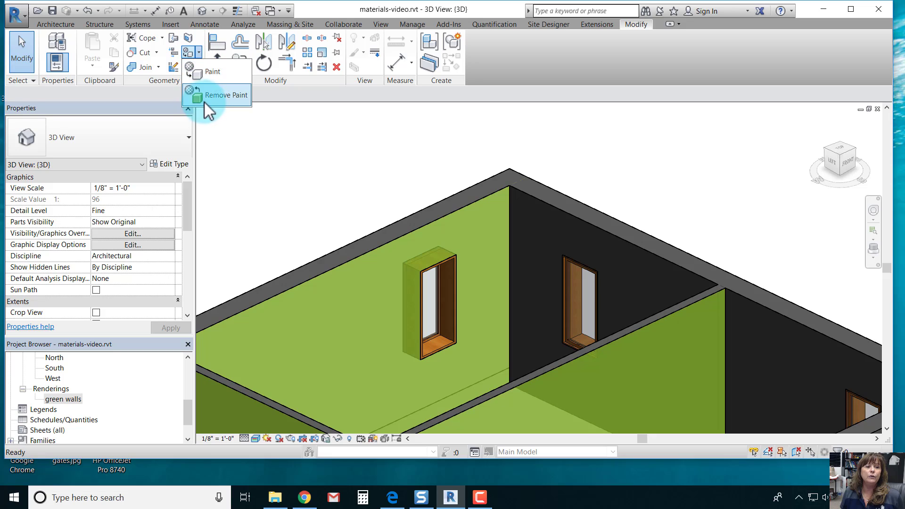
click(222, 95)
click(358, 330)
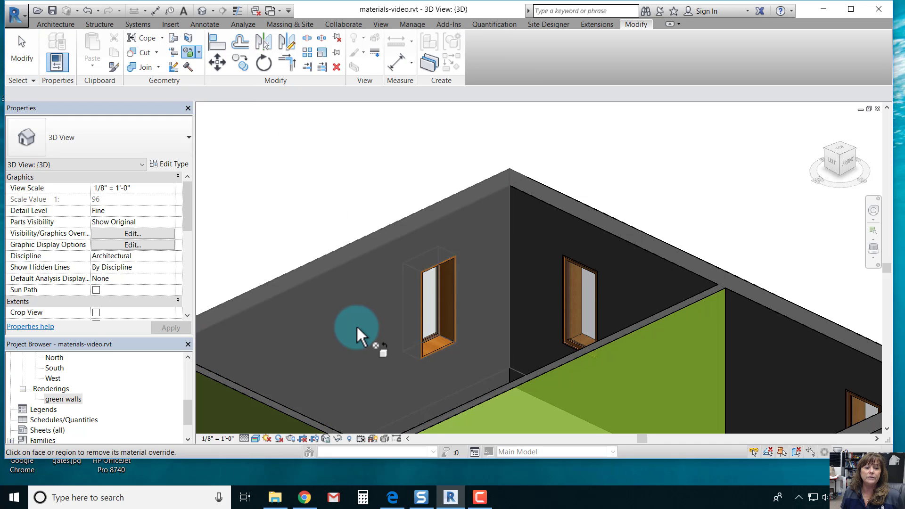
- Paint the stripped interior face of the exterior wall with the project material Tile (4), and finish painting
click(200, 53)
click(202, 70)
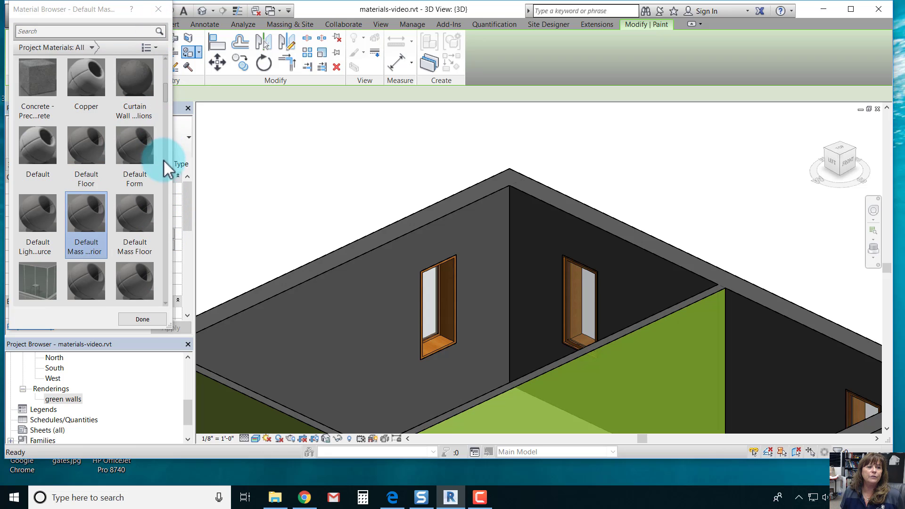
drag(165, 130, 166, 261)
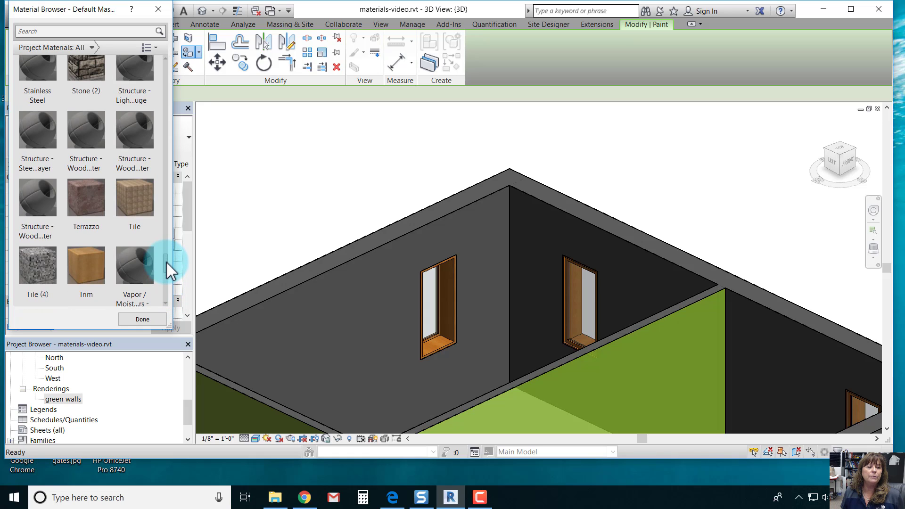
click(47, 254)
click(357, 287)
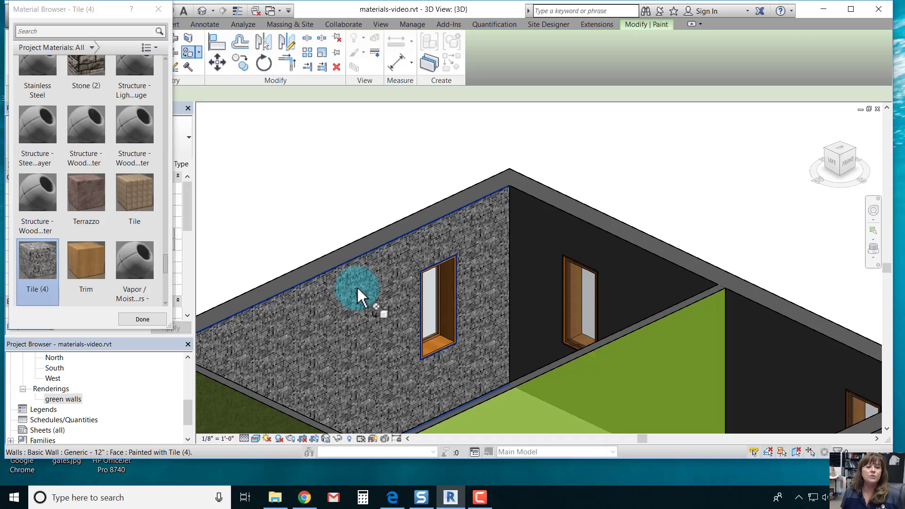
click(411, 271)
click(132, 318)
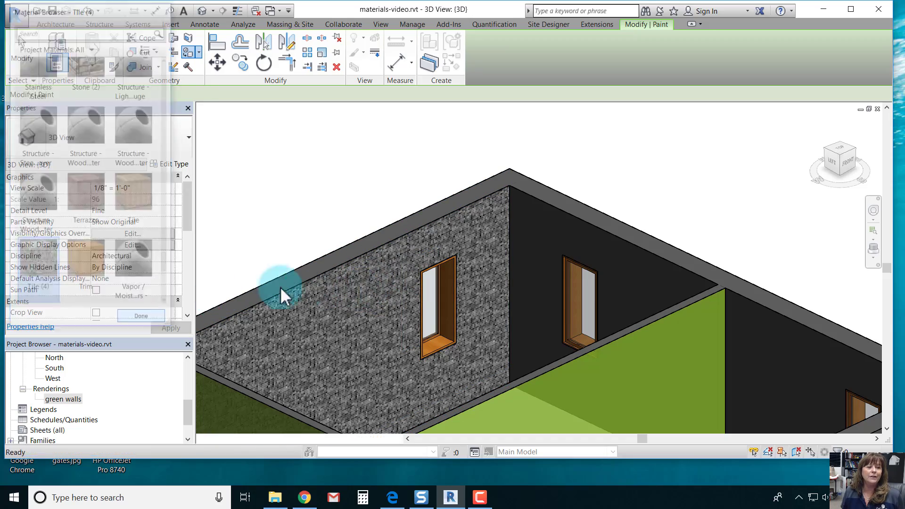
- Examine the Tile (4) pattern up close around the window and along the wall into the neighbouring room
scroll(378, 297, up, 5)
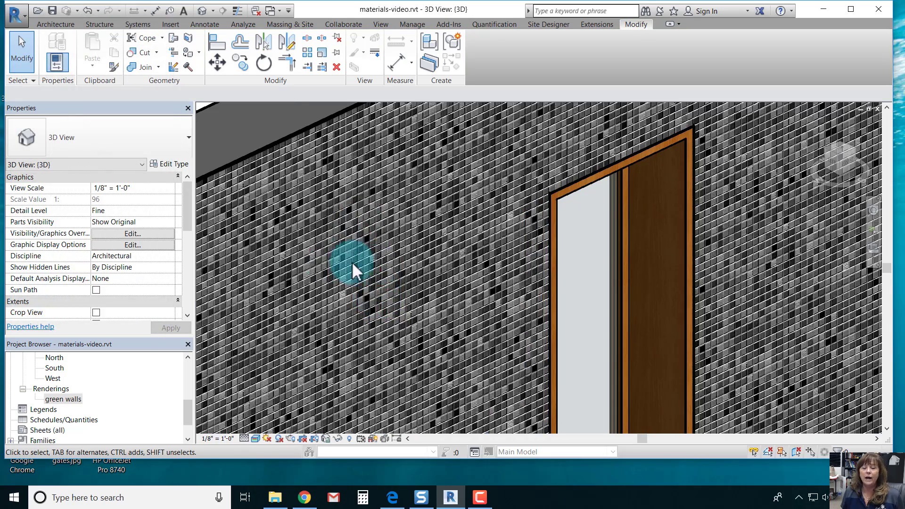
scroll(385, 268, down, 3)
scroll(392, 221, up, 2)
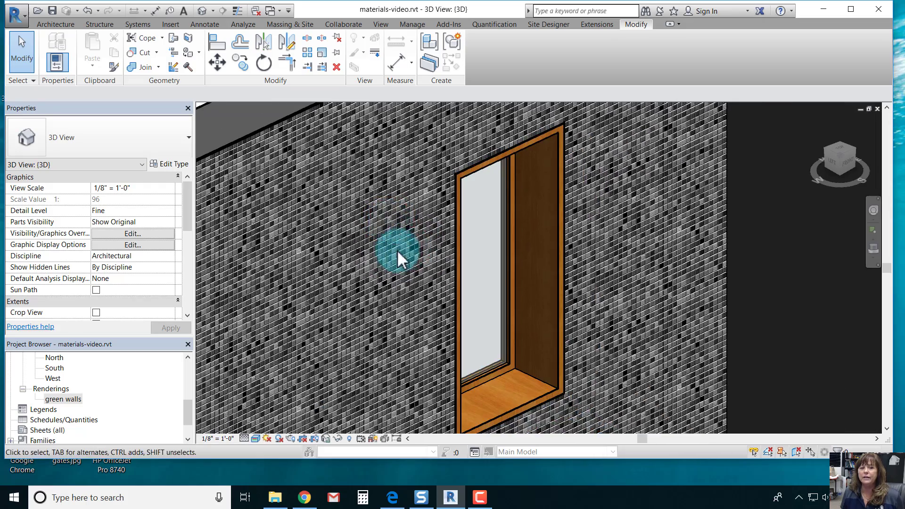
middle_drag(397, 250, 401, 221)
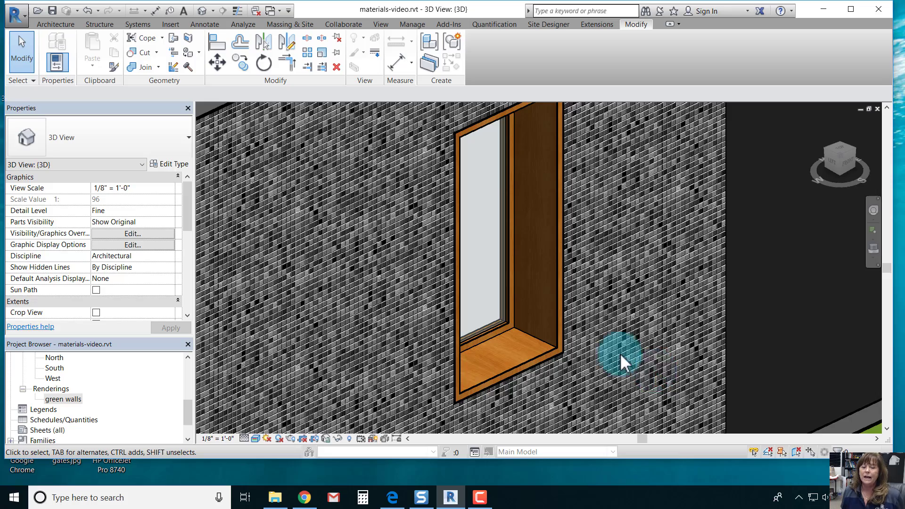
scroll(547, 330, down, 3)
middle_drag(565, 307, 777, 170)
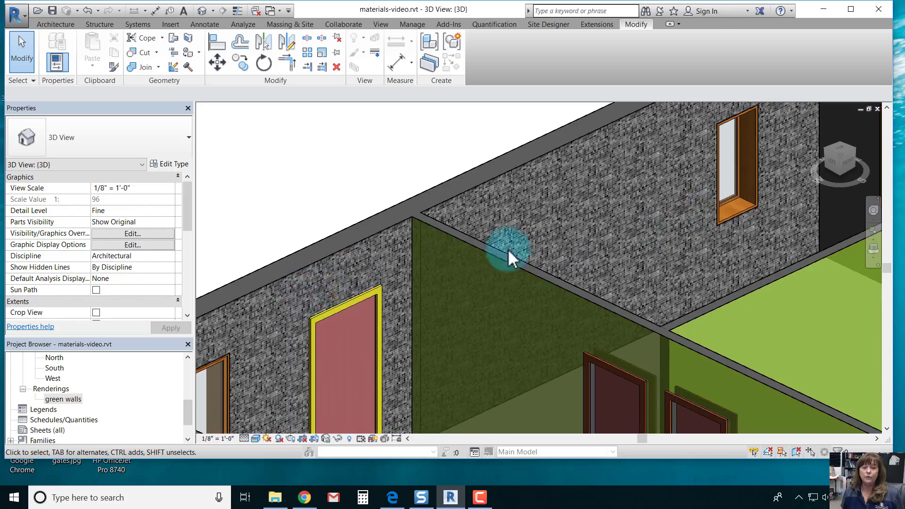
scroll(670, 209, up, 3)
middle_drag(677, 189, 290, 359)
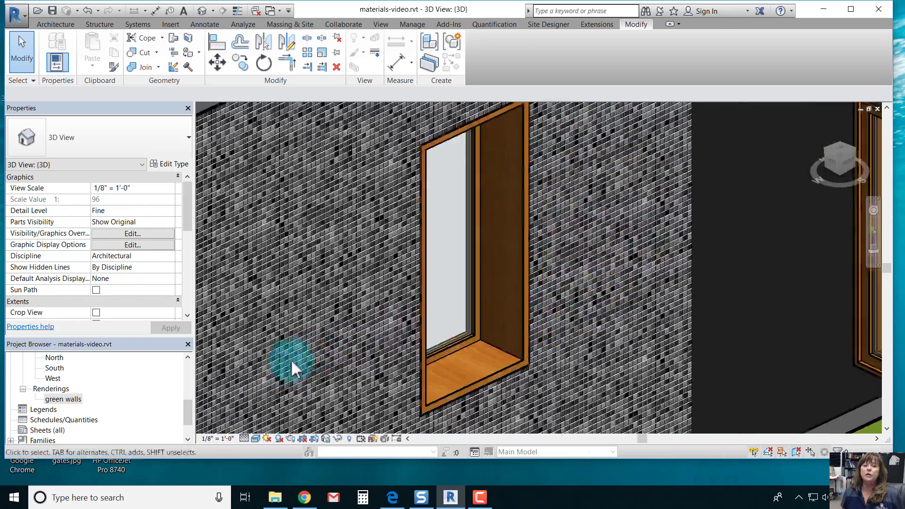